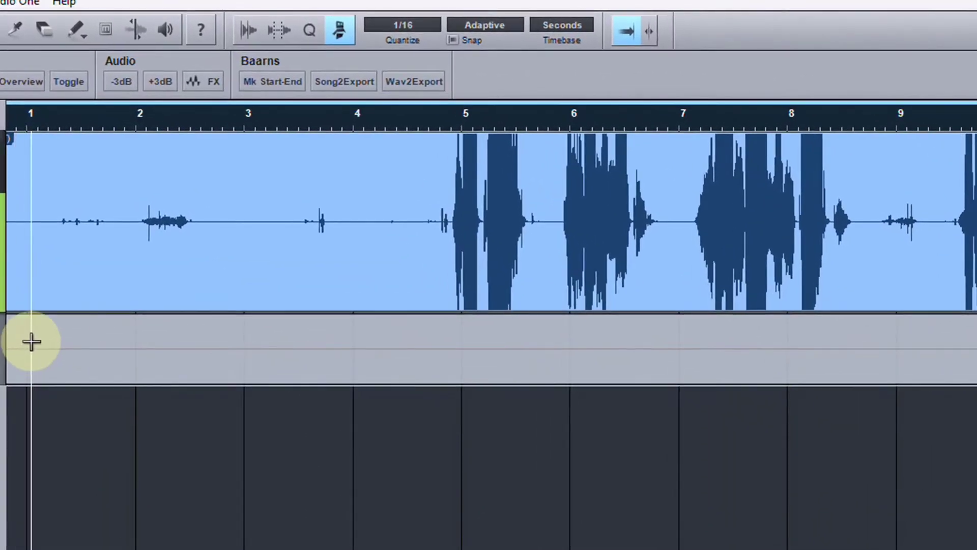
# - Swipe RoomTone layer ranges over the noises at about 1.0–3.1, 3.3–4.9 and 8.7–9.3 seconds to replace them in the chapter
pyautogui.moveTo(25, 258); pyautogui.dragTo(195, 258)
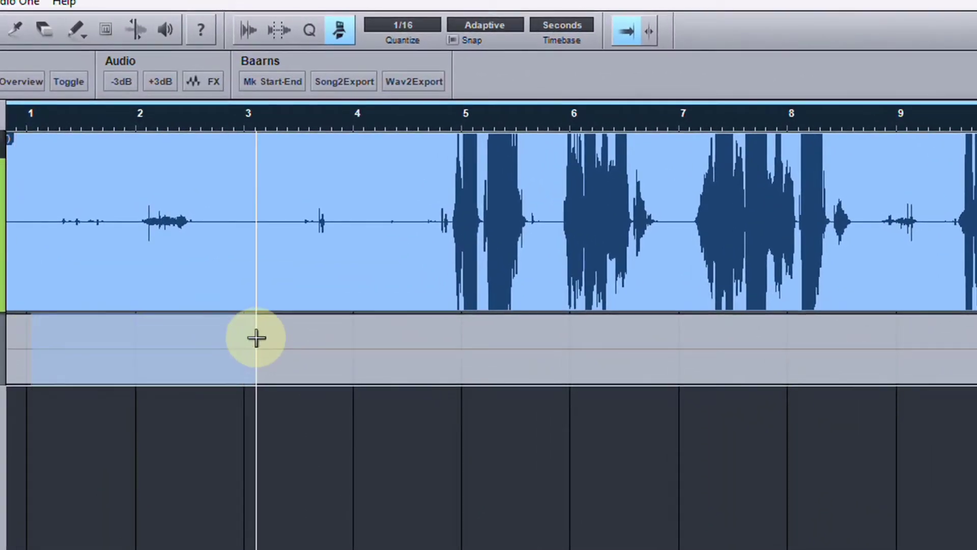
pyautogui.hotkey('ctrl', 'r')
pyautogui.moveTo(275, 334); pyautogui.dragTo(449, 341)
pyautogui.hotkey('ctrl', 'r')
pyautogui.moveTo(863, 364); pyautogui.dragTo(931, 362)
pyautogui.hotkey('ctrl', 'r')
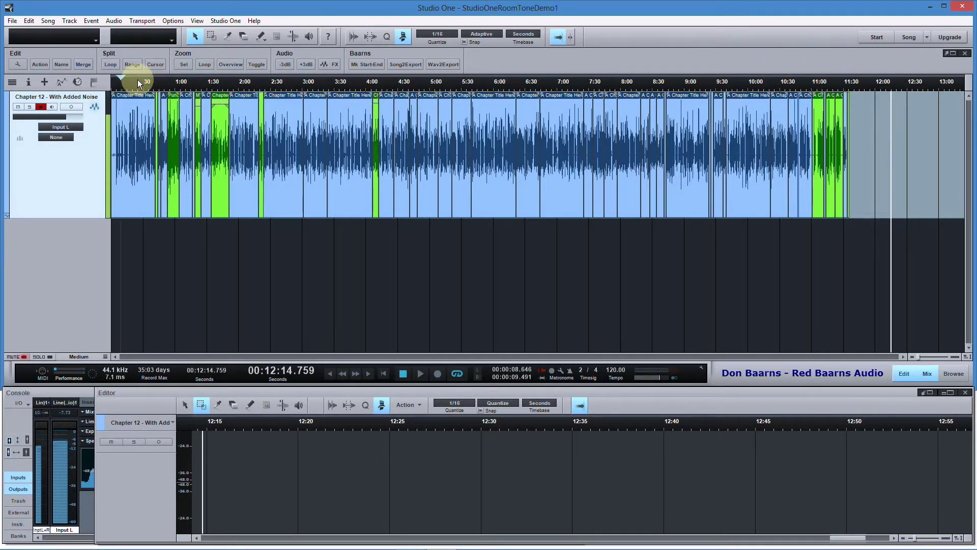
# - Return to the start of the chapter and play the opening seconds before the first spoken words to hear the noises
pyautogui.moveTo(148, 83); pyautogui.dragTo(166, 145)
pyautogui.press('Home')
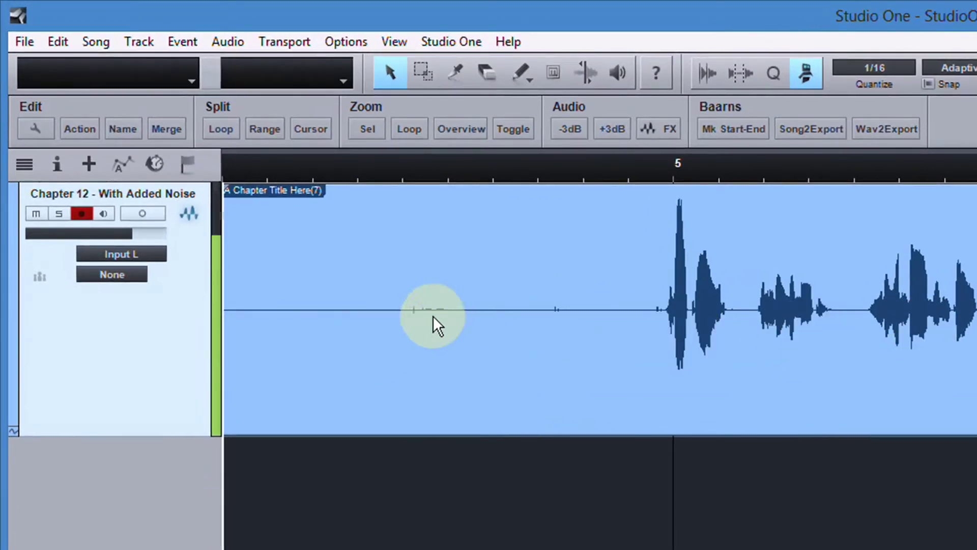
pyautogui.click(374, 169)
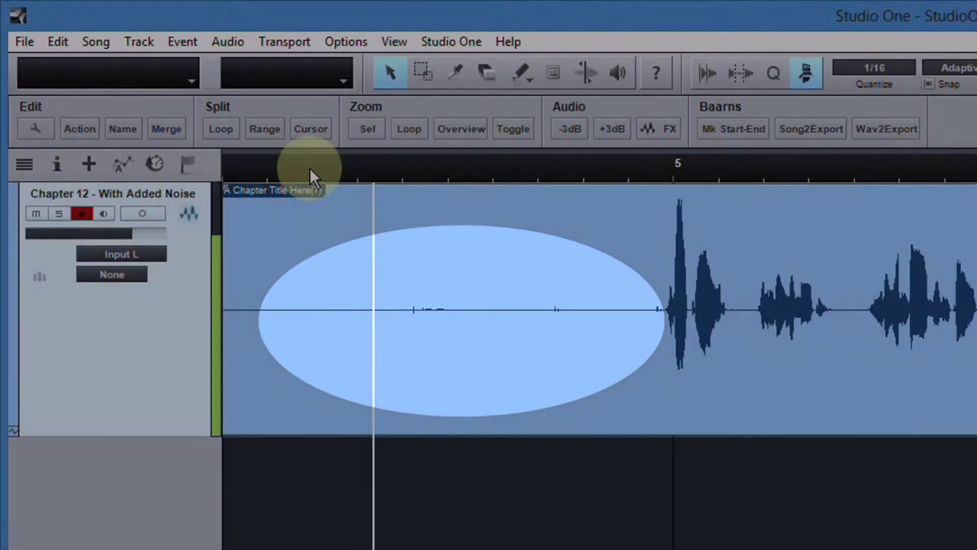
pyautogui.click(309, 168)
pyautogui.press('space')
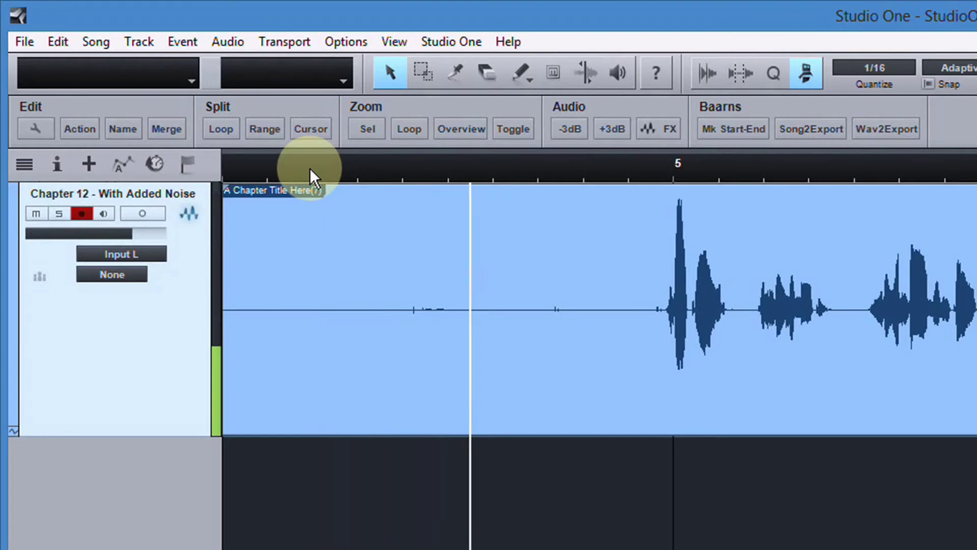
pyautogui.press('space')
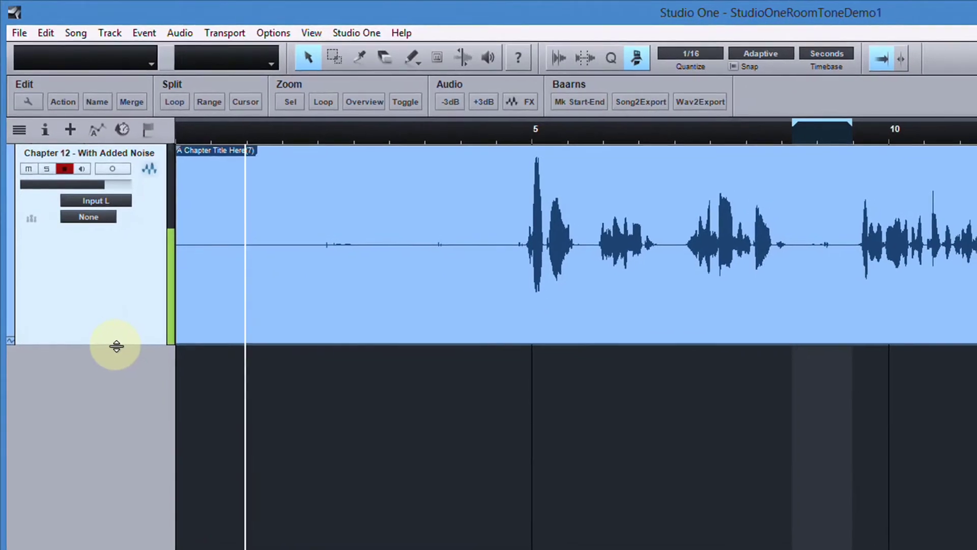
# - Adjust the height of the Chapter 12 track and magnify its waveform vertically to expose the quiet noises
pyautogui.moveTo(141, 421); pyautogui.dragTo(158, 549)
pyautogui.moveTo(129, 462); pyautogui.dragTo(135, 299)
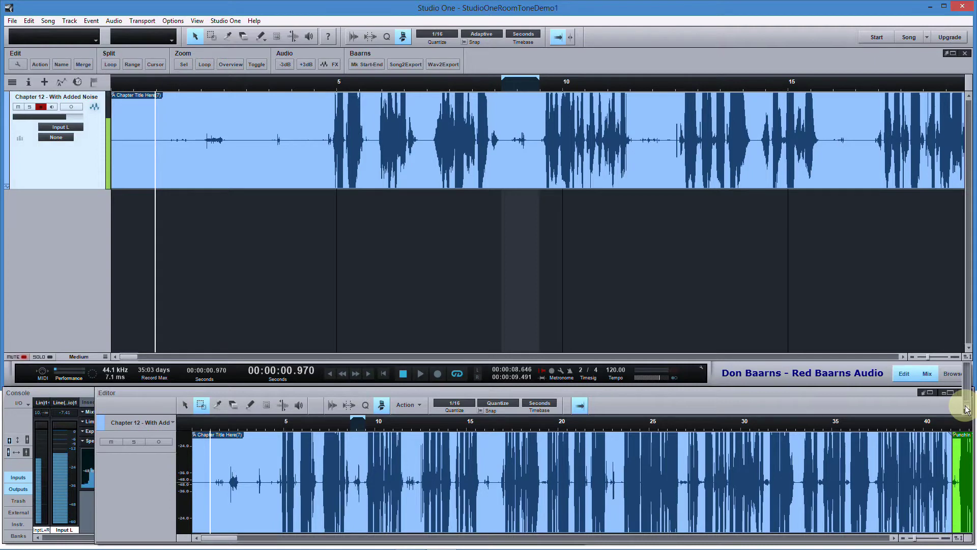
pyautogui.moveTo(967, 410); pyautogui.dragTo(970, 415)
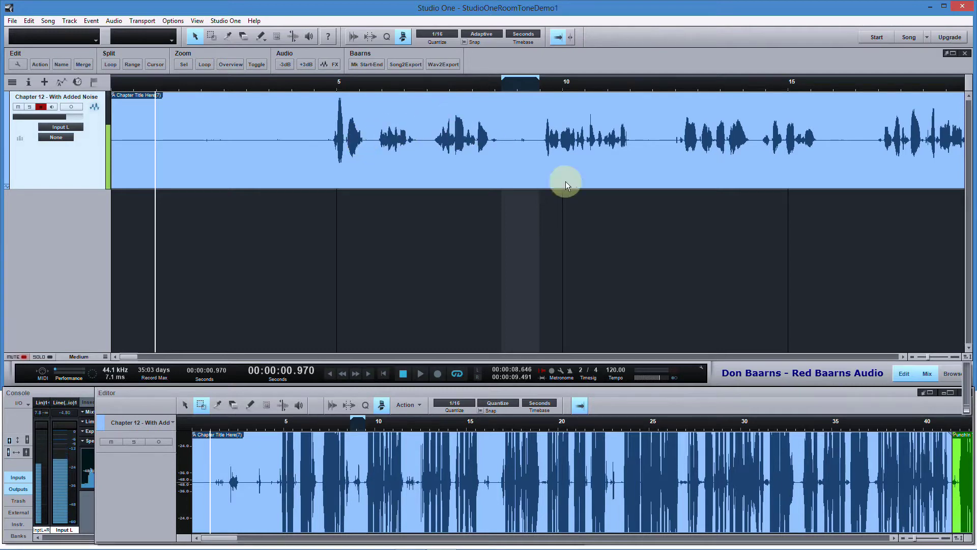
pyautogui.moveTo(969, 413); pyautogui.dragTo(968, 409)
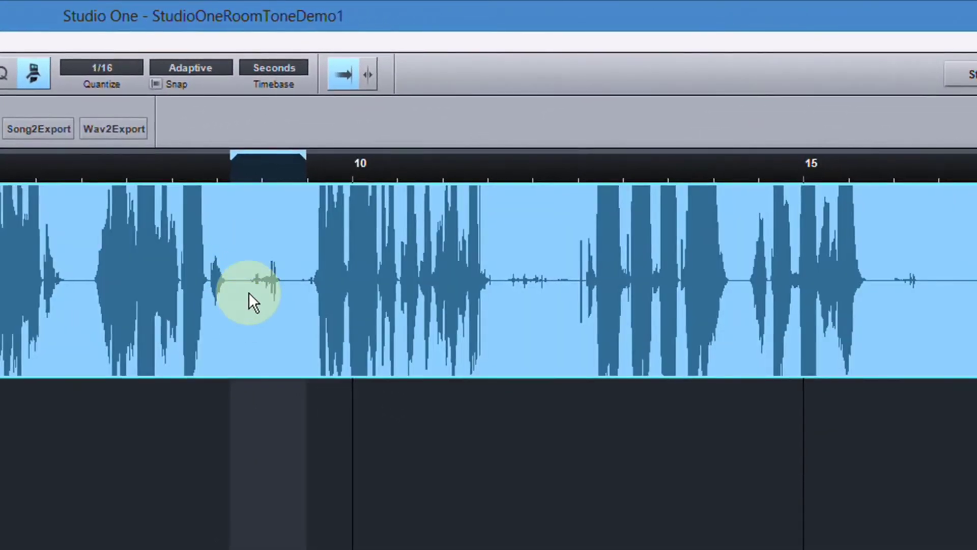
# - Mark the noises in the speech pauses around 9, 12 and 16 seconds, one range at a time
pyautogui.moveTo(241, 308); pyautogui.dragTo(296, 308)
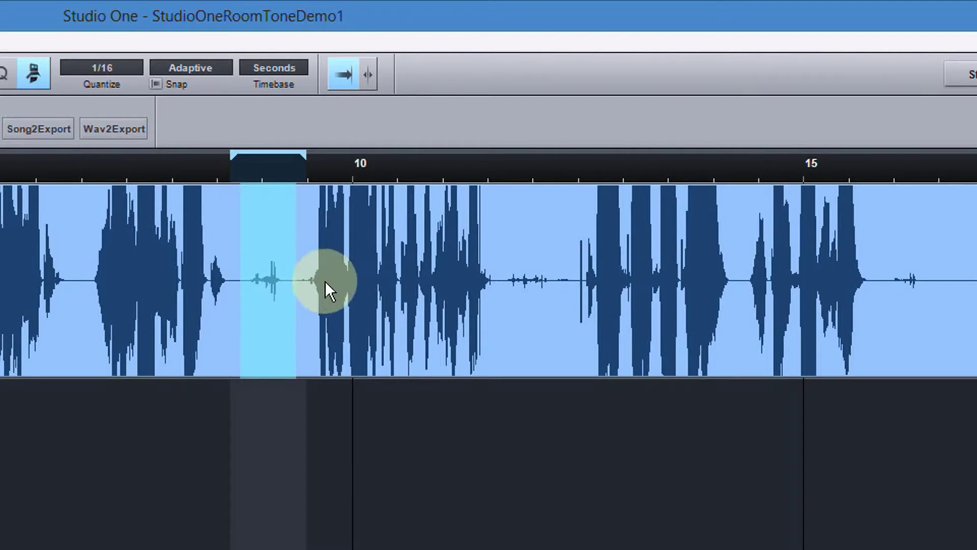
pyautogui.click(503, 309)
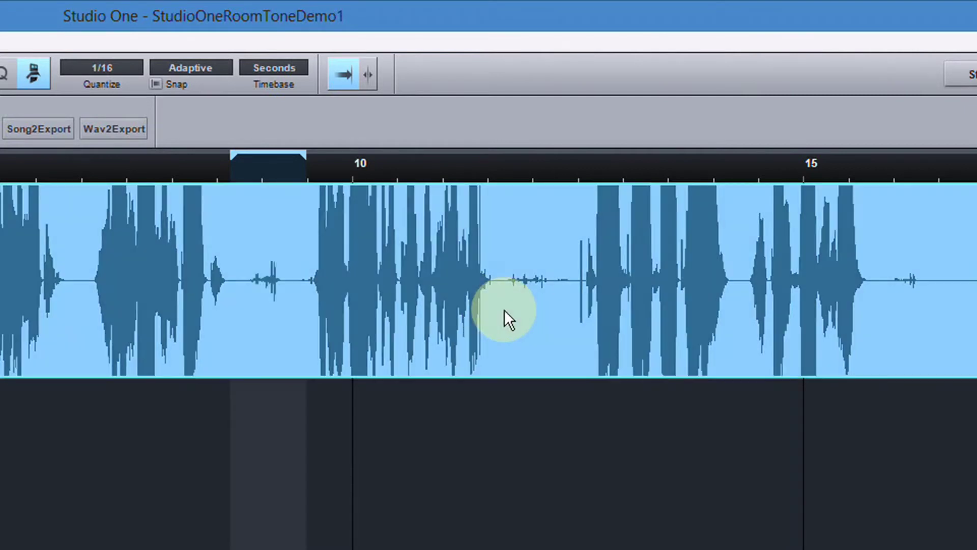
pyautogui.moveTo(501, 240); pyautogui.dragTo(555, 247)
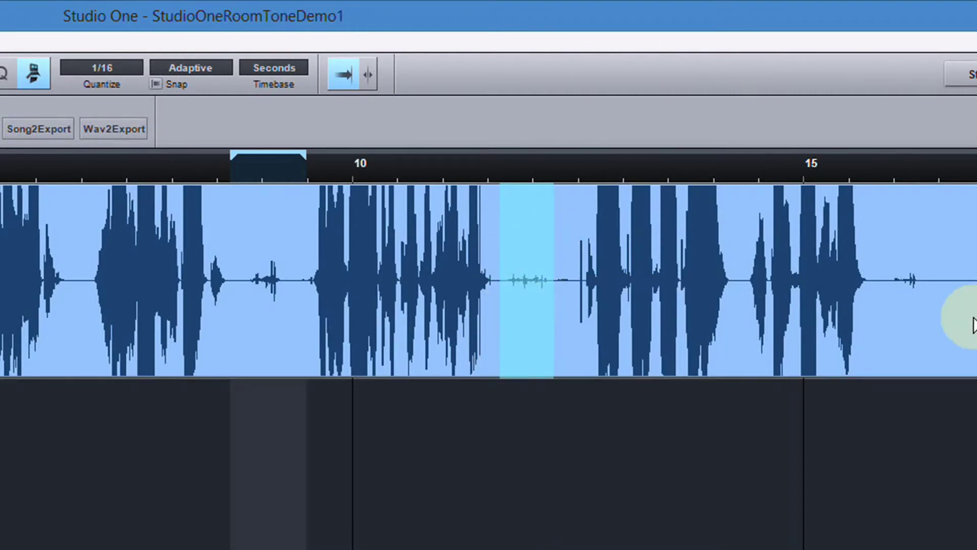
pyautogui.click(906, 322)
pyautogui.moveTo(885, 312); pyautogui.dragTo(931, 307)
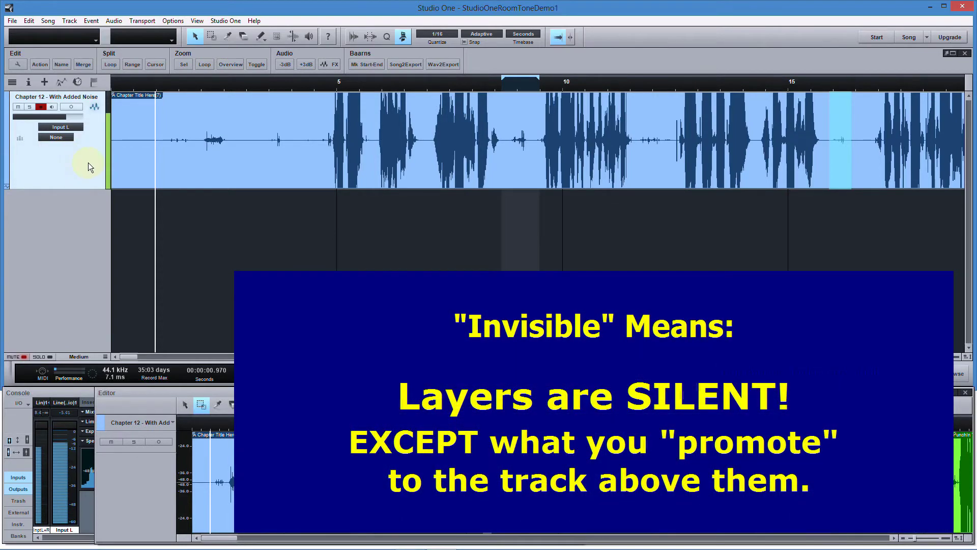
# - Expand the layers of the Chapter 12 track and adjust the height of the RoomTone layer
pyautogui.rightClick(88, 162)
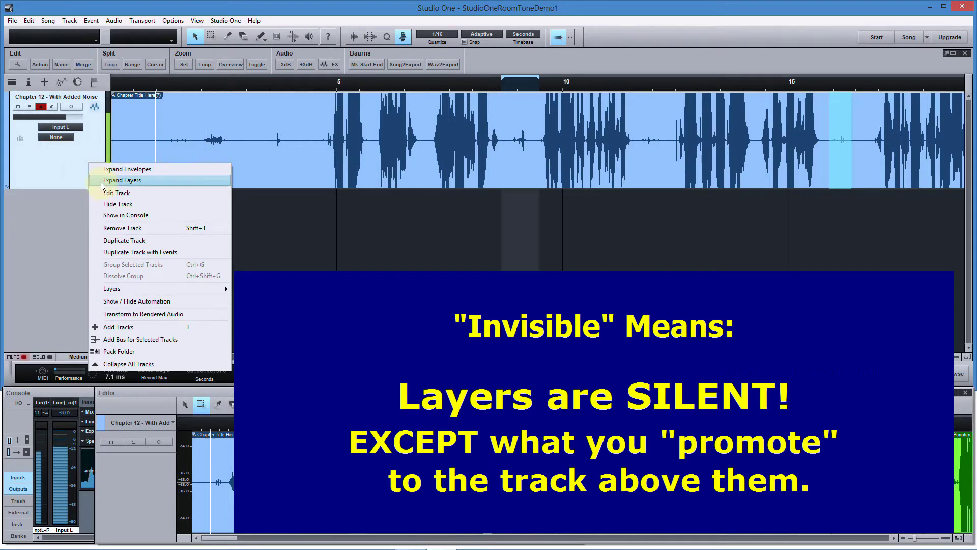
pyautogui.click(122, 180)
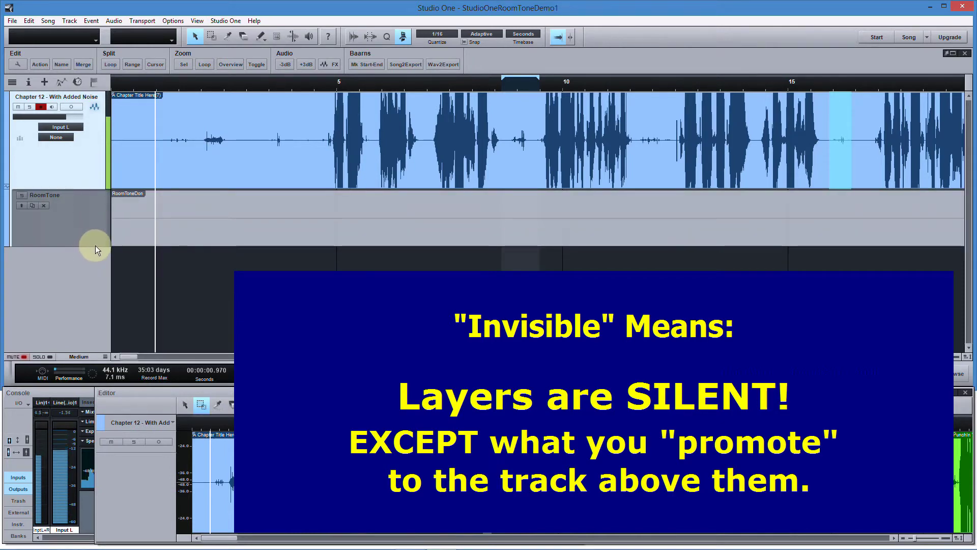
pyautogui.moveTo(97, 246); pyautogui.dragTo(88, 330)
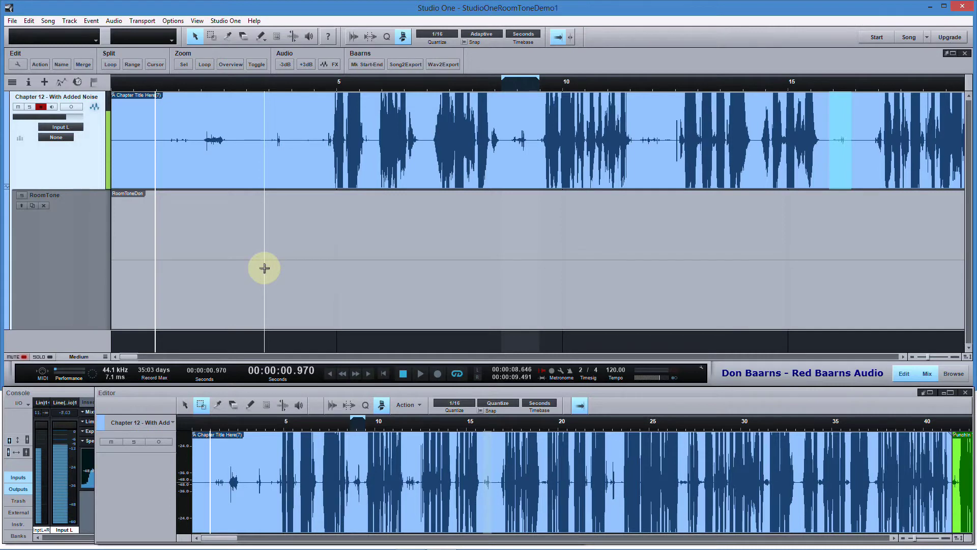
pyautogui.moveTo(94, 331); pyautogui.dragTo(92, 228)
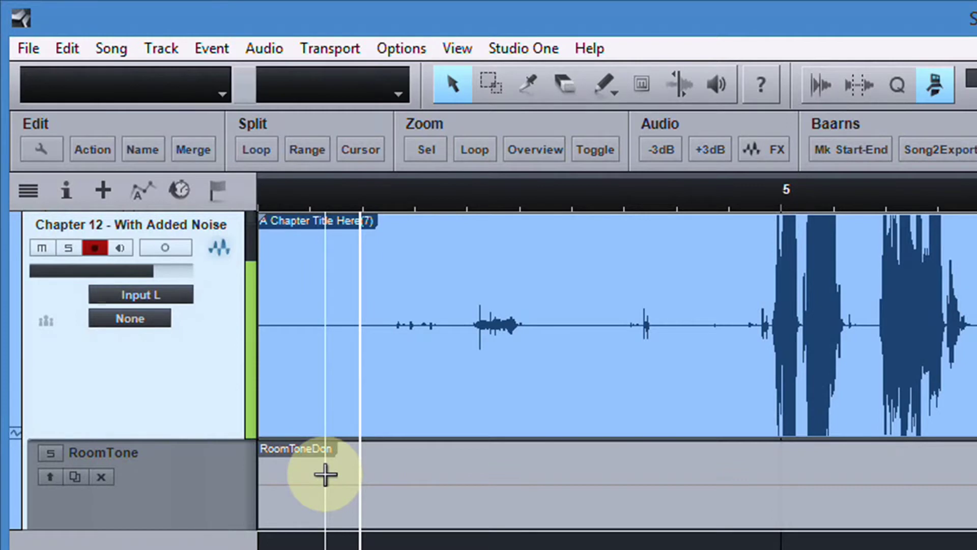
# - Promote RoomTone layer ranges over the opening noises at about 0.6–3.2, 3.5–4.1 and 4.3–5.0 seconds
pyautogui.moveTo(325, 475); pyautogui.dragTo(593, 480)
pyautogui.hotkey('ctrl', 'v')
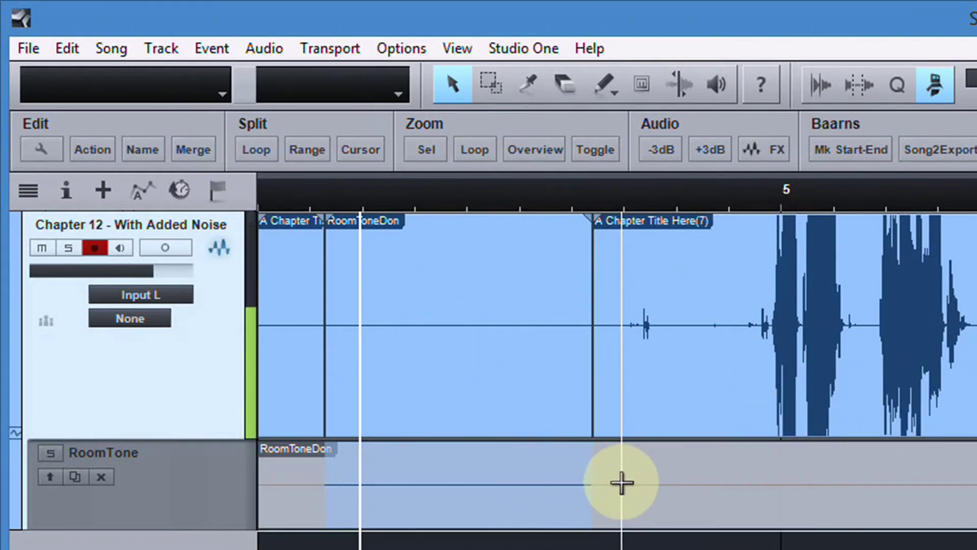
pyautogui.moveTo(621, 482); pyautogui.dragTo(681, 488)
pyautogui.moveTo(746, 491); pyautogui.dragTo(784, 493)
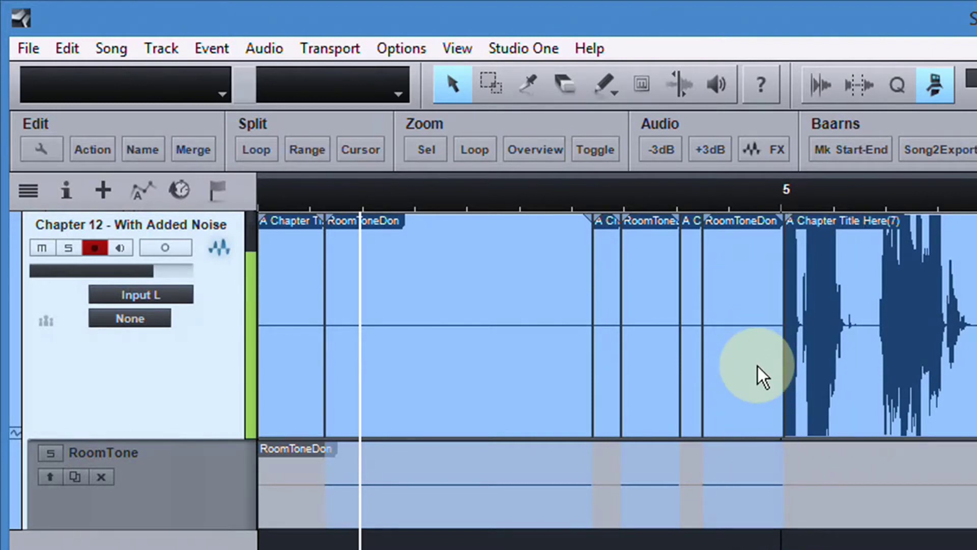
# - Undo the three room tone replacements before the first spoken words
pyautogui.press('Delete')
pyautogui.press('Delete')
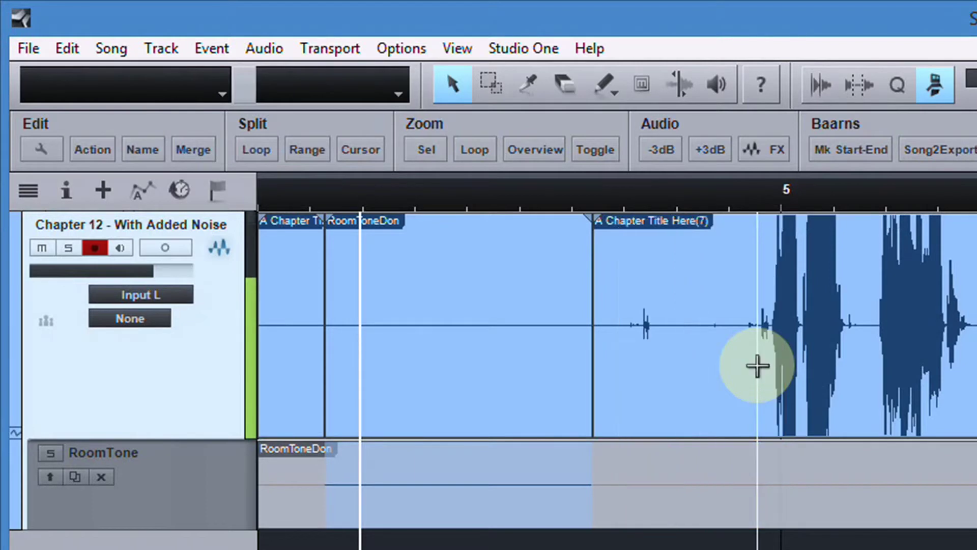
pyautogui.hotkey('ctrl', 'alt', 'd')
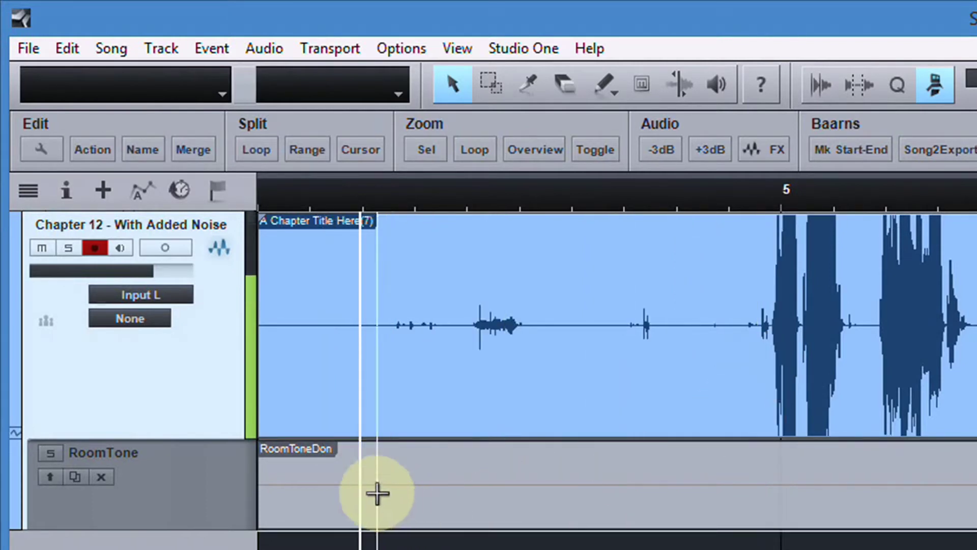
# - Promote room tone over the chapter's opening from about 0.3 seconds and trim its end to about 4.89 seconds, just before the first word
pyautogui.moveTo(288, 476); pyautogui.dragTo(789, 475)
pyautogui.moveTo(802, 192); pyautogui.dragTo(801, 251)
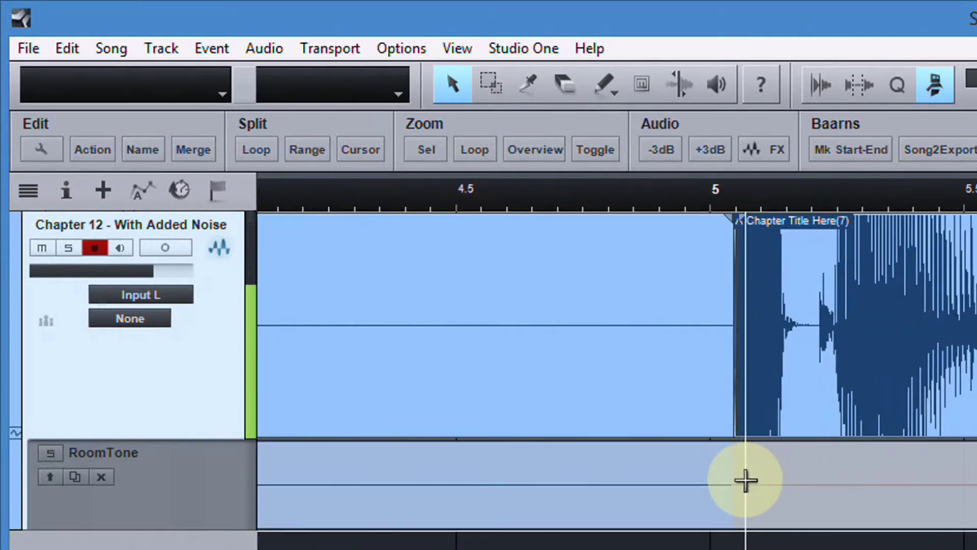
pyautogui.moveTo(737, 475); pyautogui.dragTo(646, 478)
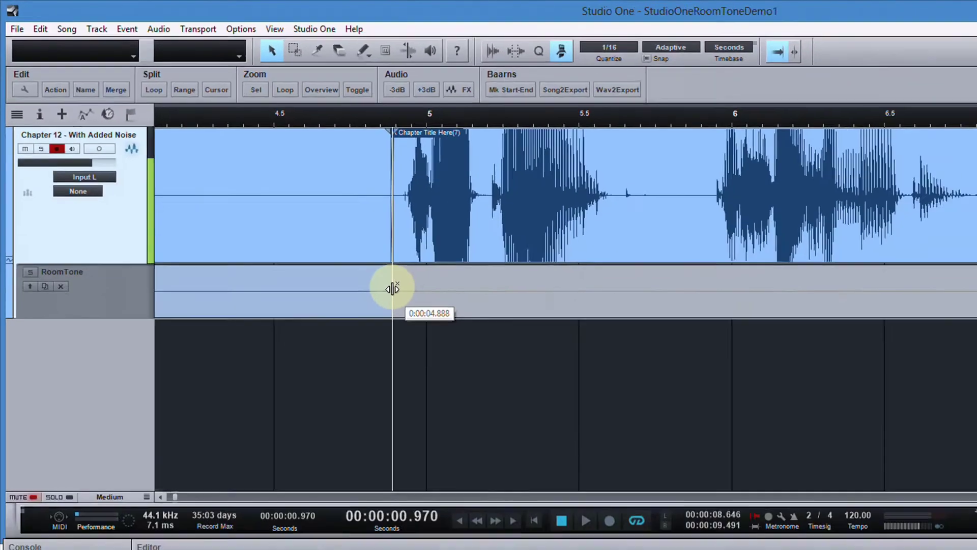
pyautogui.moveTo(391, 289); pyautogui.dragTo(392, 289)
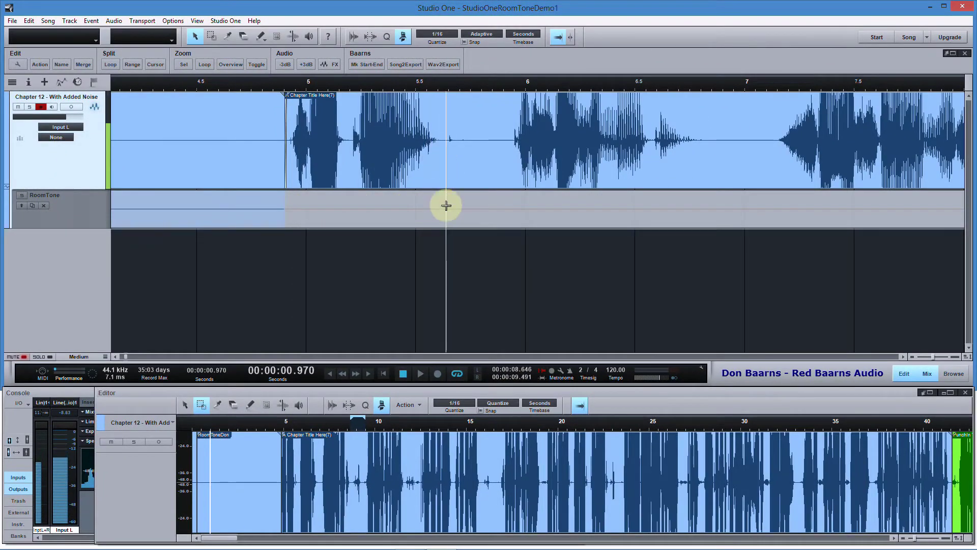
# - Replace the speech pause from about 5.63 to 5.83 seconds with room tone and play across the edit to check it
pyautogui.moveTo(444, 205); pyautogui.dragTo(487, 201)
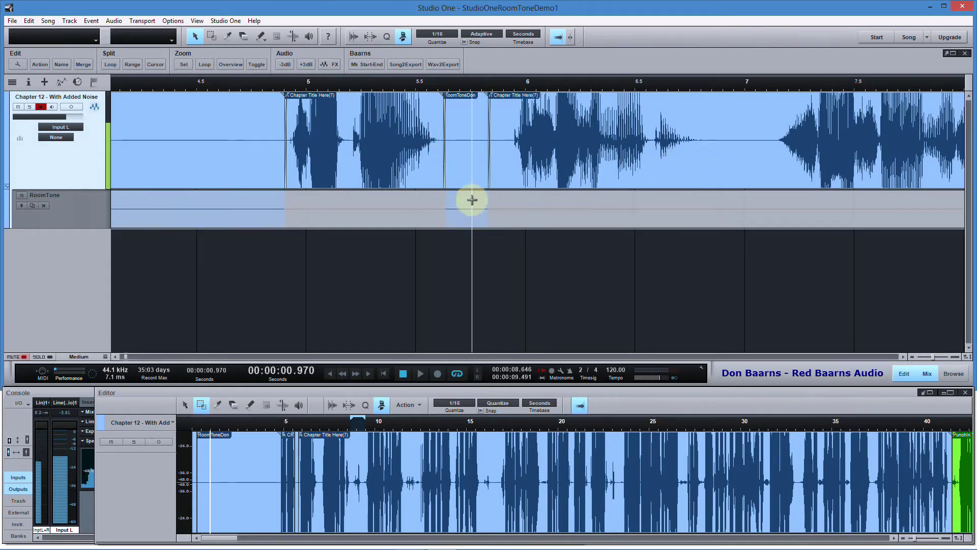
pyautogui.click(413, 82)
pyautogui.press('space')
pyautogui.press('space')
pyautogui.press('space')
pyautogui.press('space')
pyautogui.press('space')
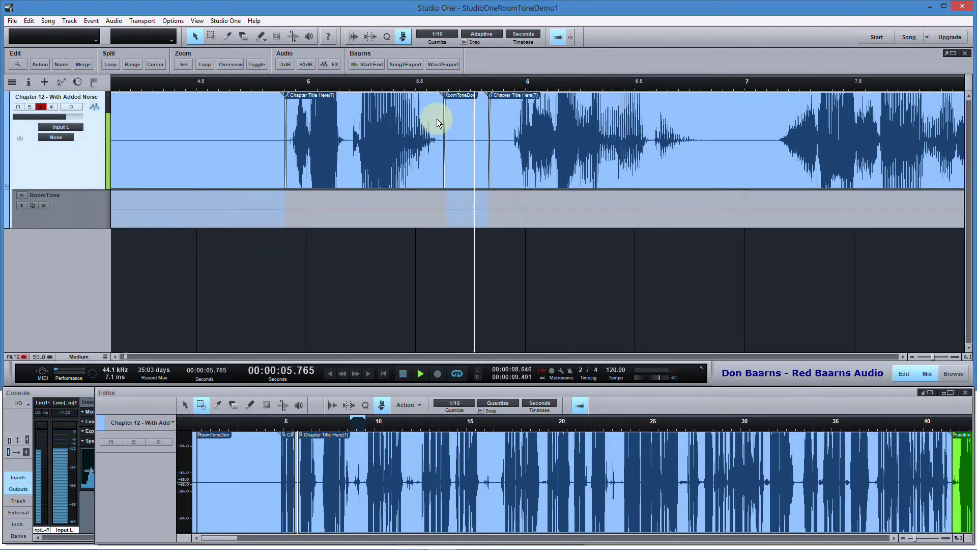
pyautogui.press('space')
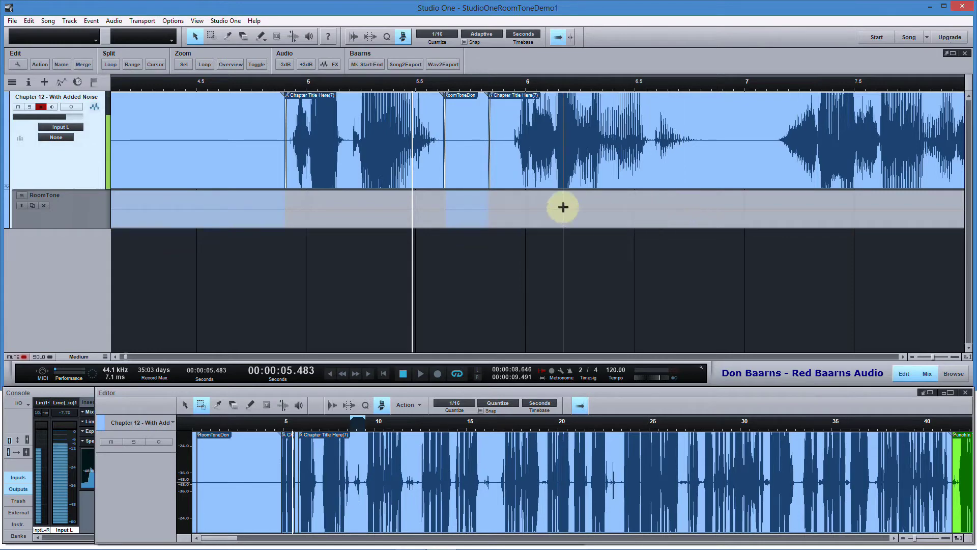
# - Audition the noise in the pause near 9 seconds and replace about 8.7 to 9.4 seconds with room tone
pyautogui.moveTo(544, 80)
pyautogui.mouseDown()
pyautogui.moveTo(547, 98)
pyautogui.moveTo(538, 66)
pyautogui.mouseUp()
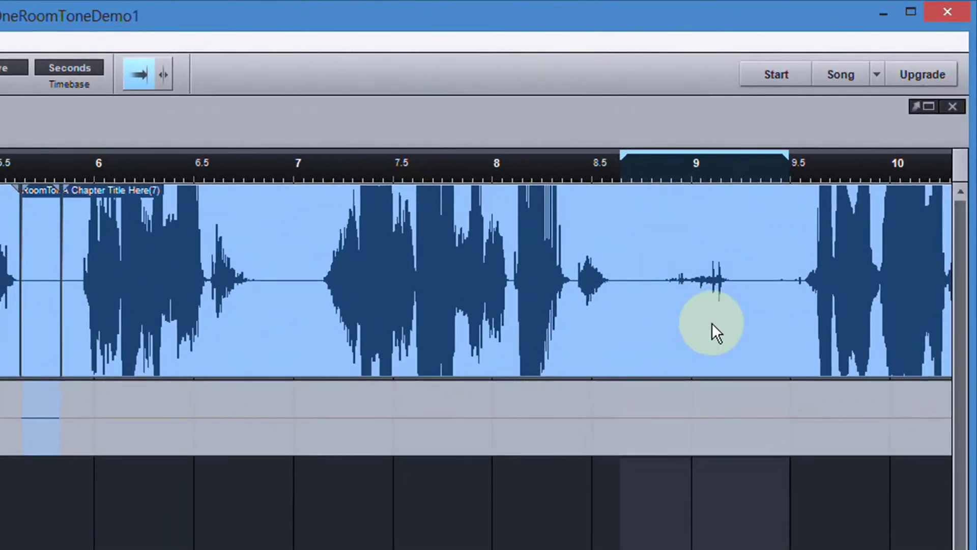
pyautogui.click(600, 172)
pyautogui.press('space')
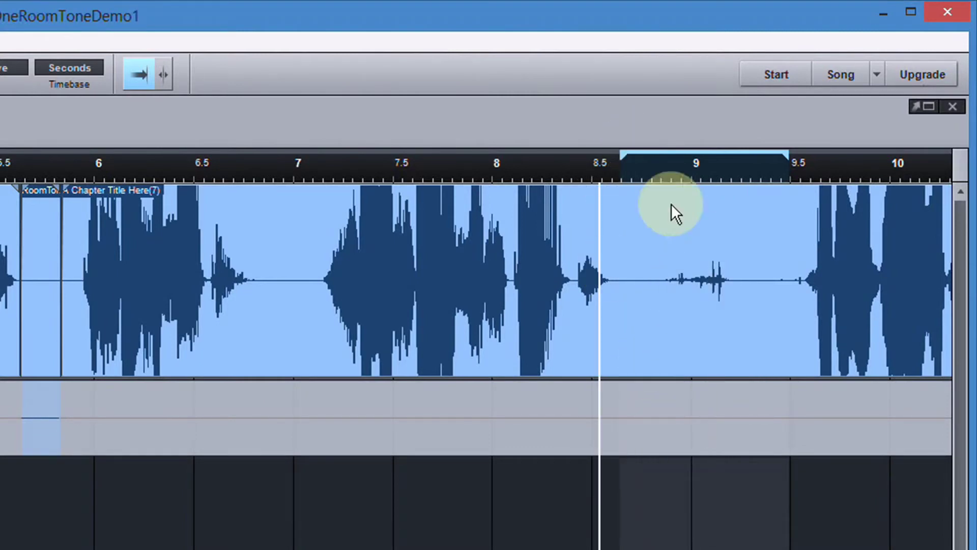
pyautogui.press('space')
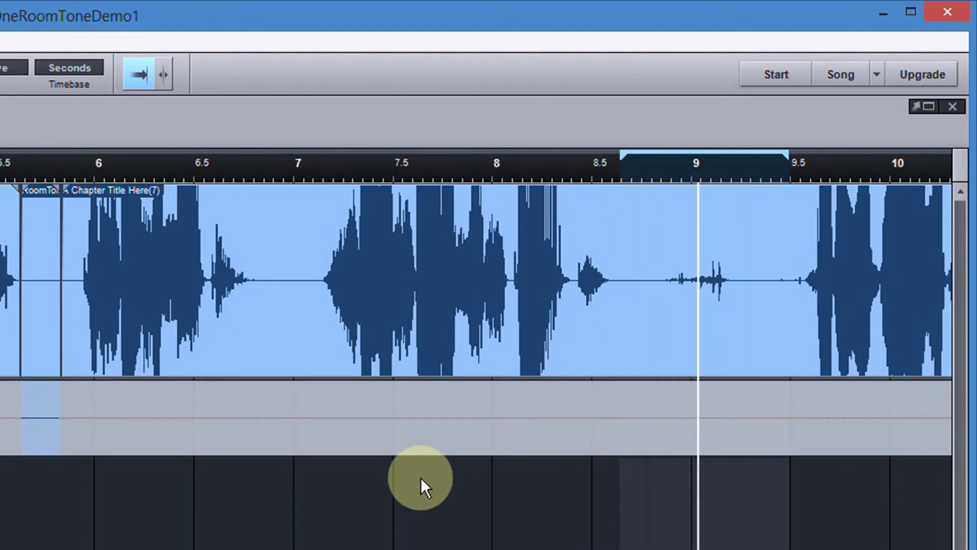
pyautogui.press('space')
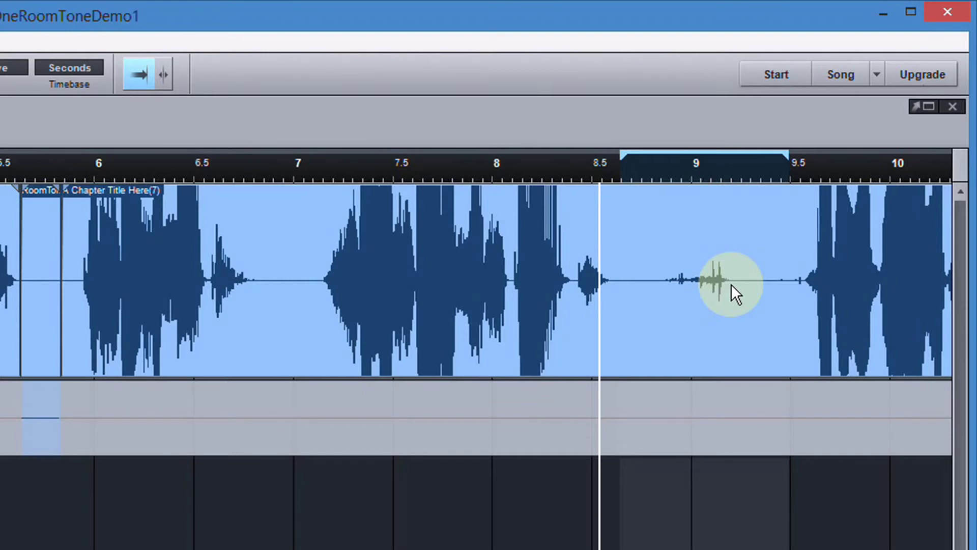
pyautogui.moveTo(637, 418); pyautogui.dragTo(767, 414)
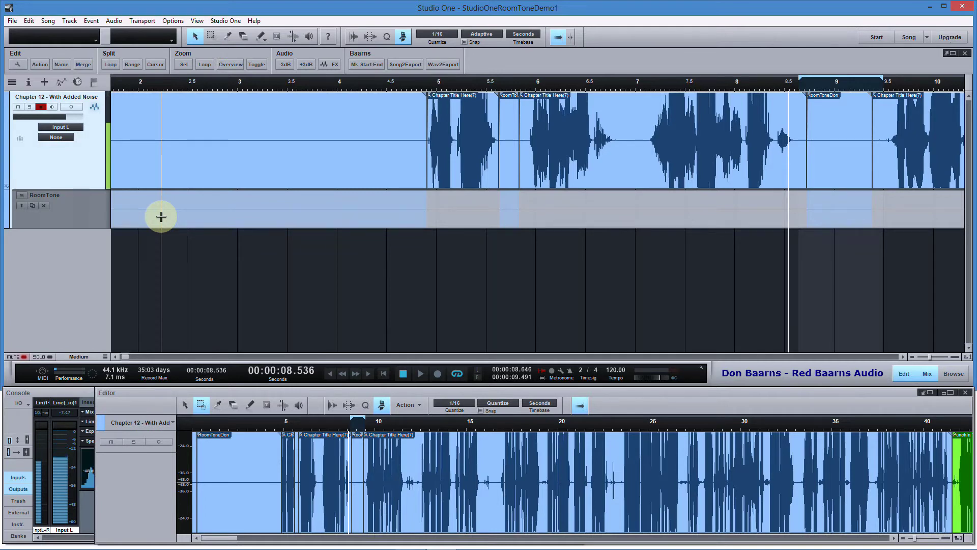
# - Zoom the timeline out and back in to examine the speech pauses from about 5 to 18 seconds
pyautogui.click(601, 147)
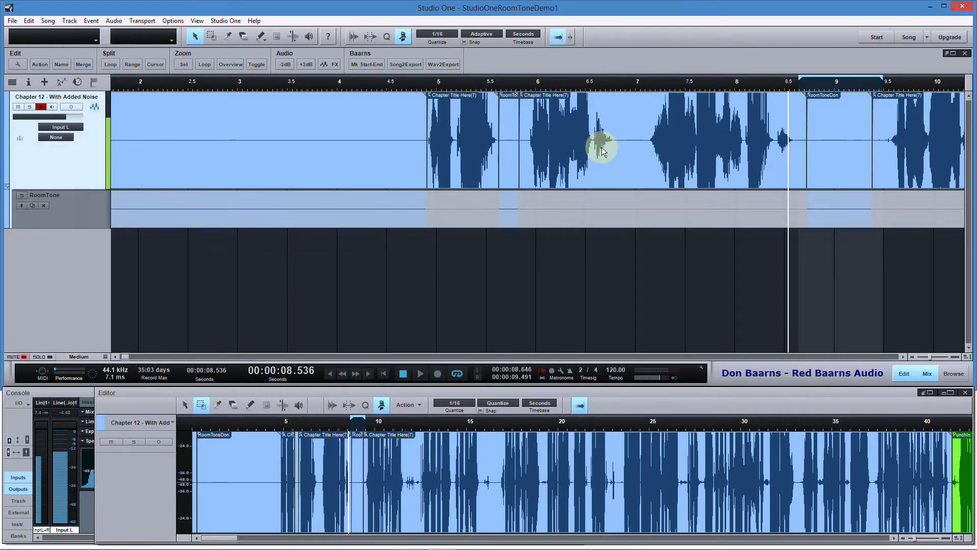
pyautogui.press('w')
pyautogui.press('w')
pyautogui.press('w')
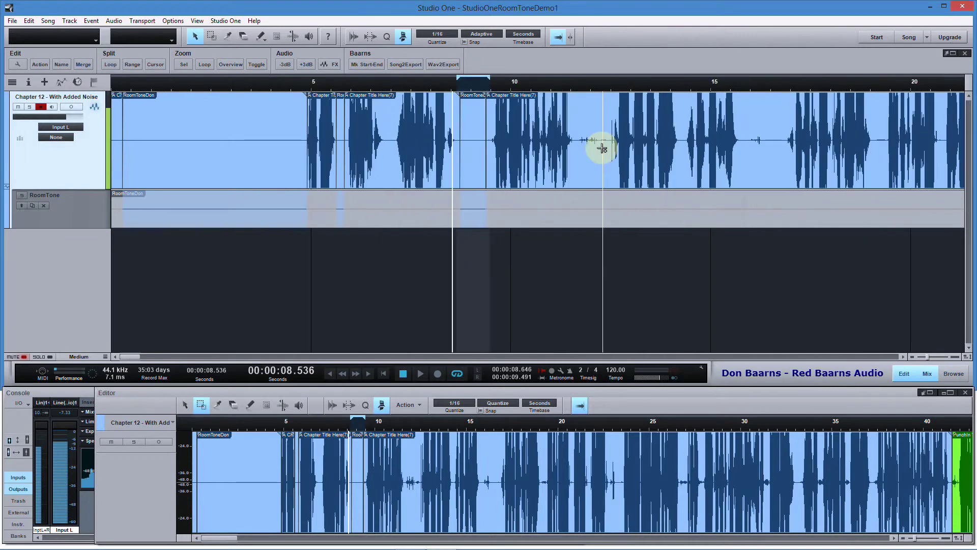
pyautogui.press('e')
pyautogui.press('e')
pyautogui.press('e')
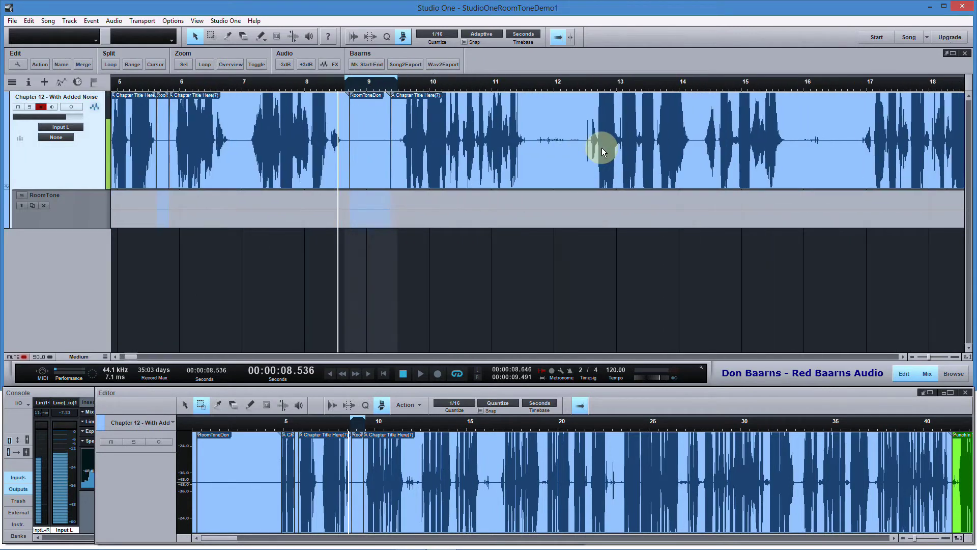
# - Replace the speech pauses at about 11.6 to 12.6, 15.8 to 16.7 and 21.6 to 21.7 seconds with room tone
pyautogui.hscroll(5, 601, 153)
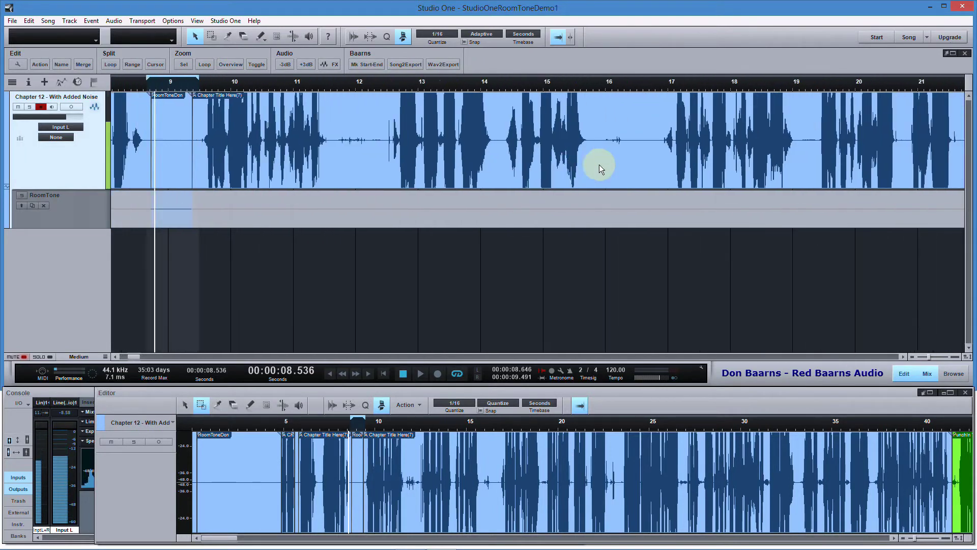
pyautogui.hscroll(2, 599, 163)
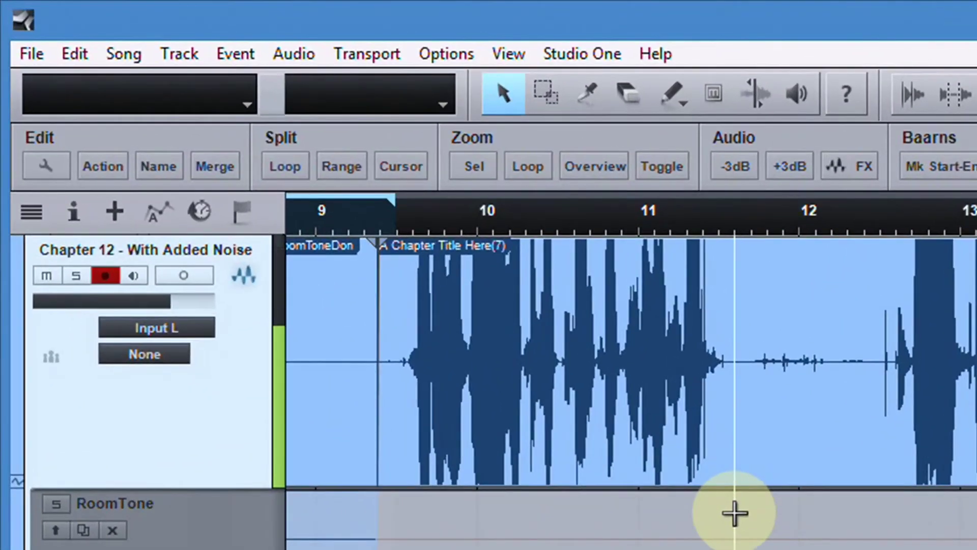
pyautogui.moveTo(734, 513); pyautogui.dragTo(877, 524)
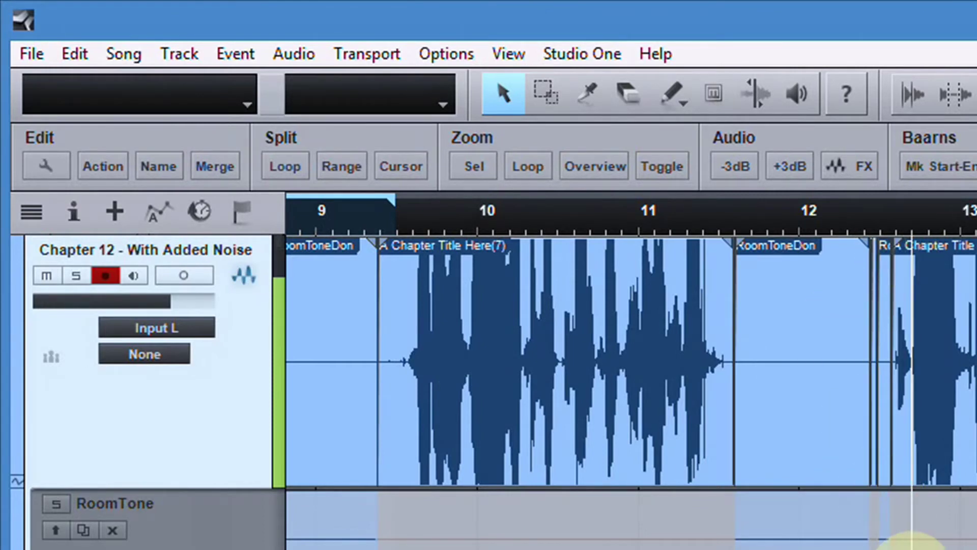
pyautogui.hotkey('ctrl', 'z')
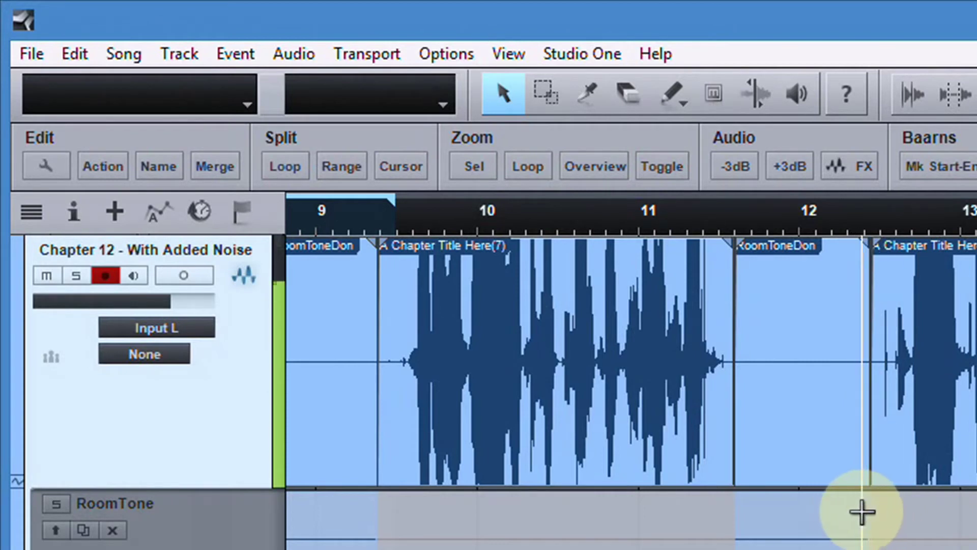
pyautogui.moveTo(872, 514); pyautogui.dragTo(893, 517)
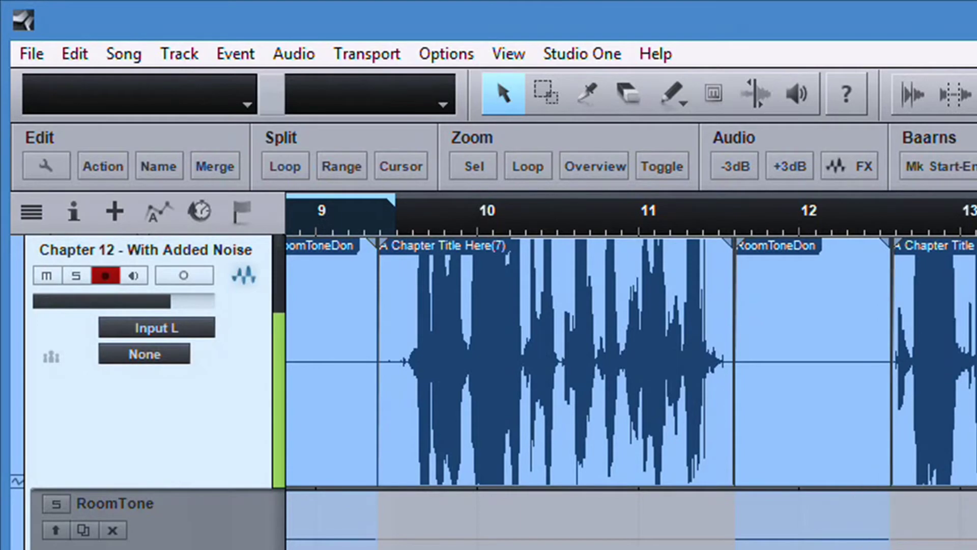
pyautogui.moveTo(540, 195); pyautogui.dragTo(63, 220)
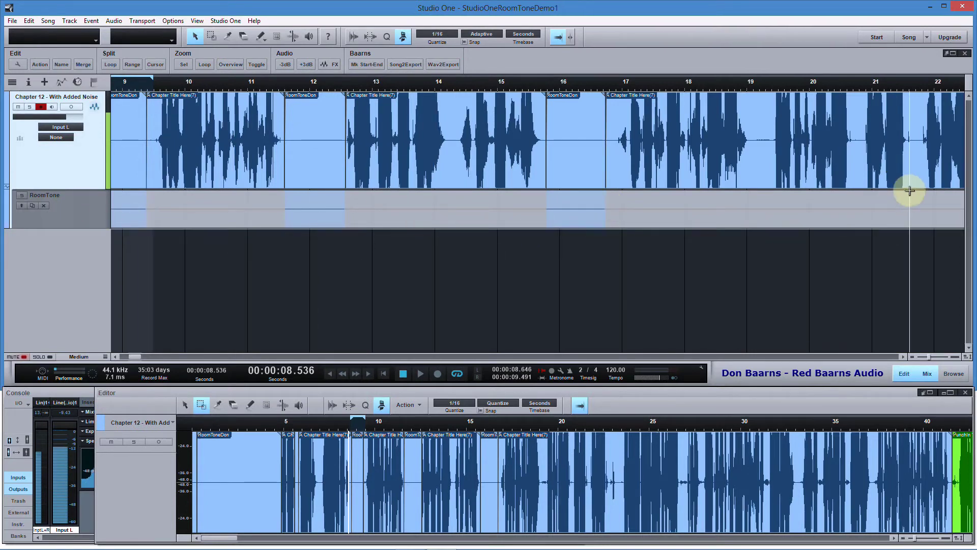
pyautogui.click(914, 203)
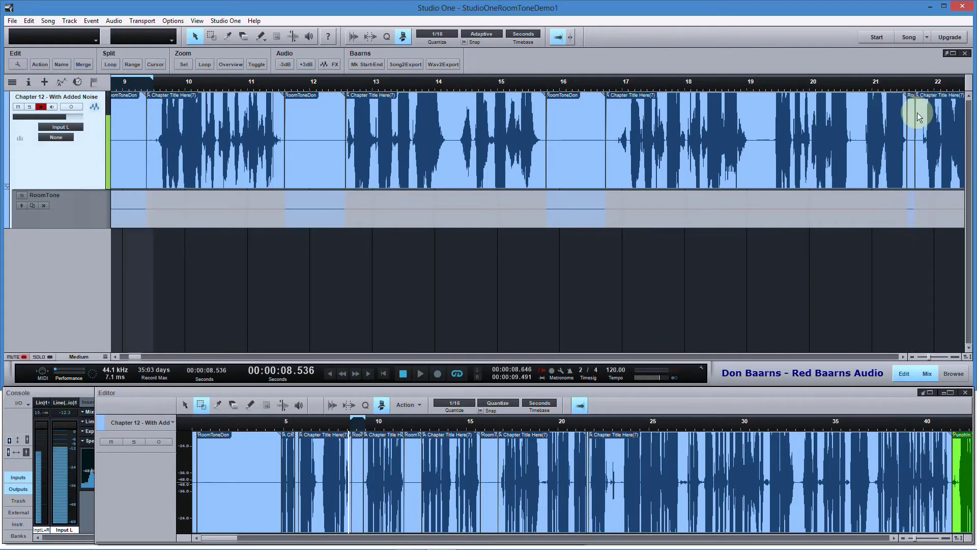
# - Zoom in on the speech around 20.6 seconds and play it from about 20.4 seconds to audition the small noise in the pause
pyautogui.scroll(5, 911, 96)
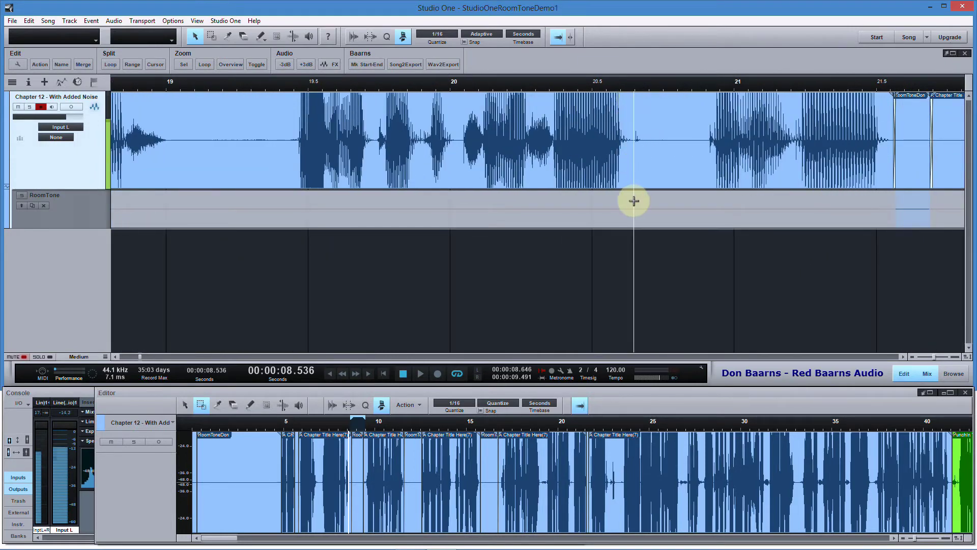
pyautogui.press('space')
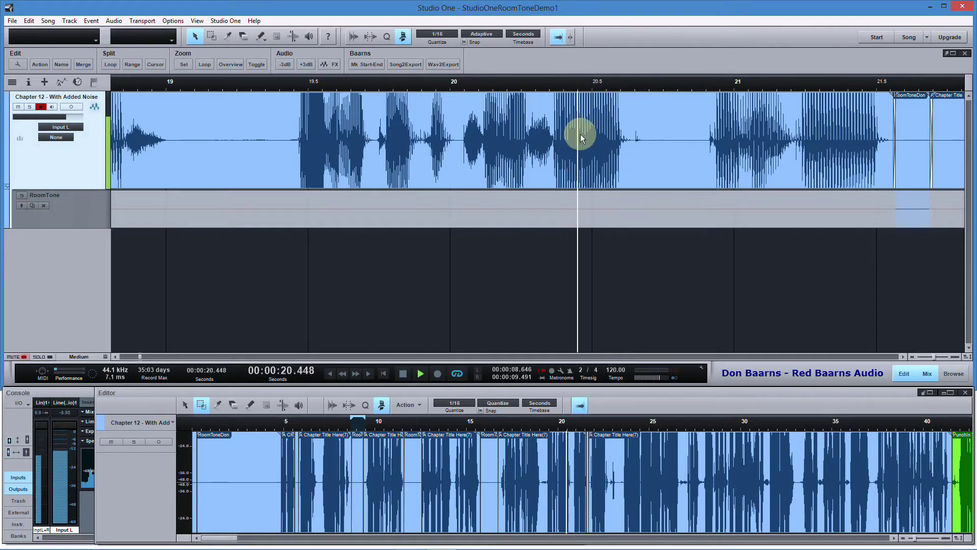
pyautogui.press('space')
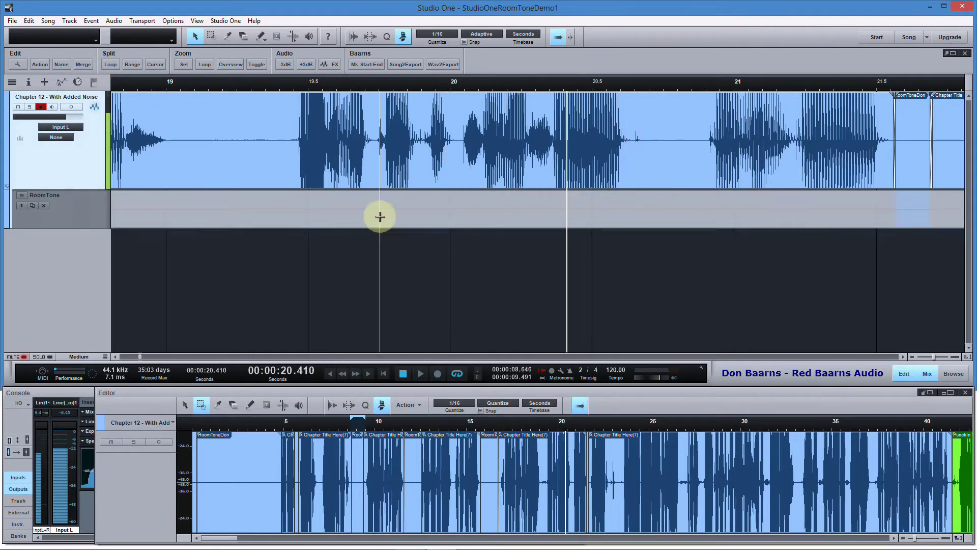
# - Extend the end of the room tone in the pause near 9 seconds to about 9.5 seconds, closer to the next word
pyautogui.moveTo(150, 360); pyautogui.dragTo(131, 357)
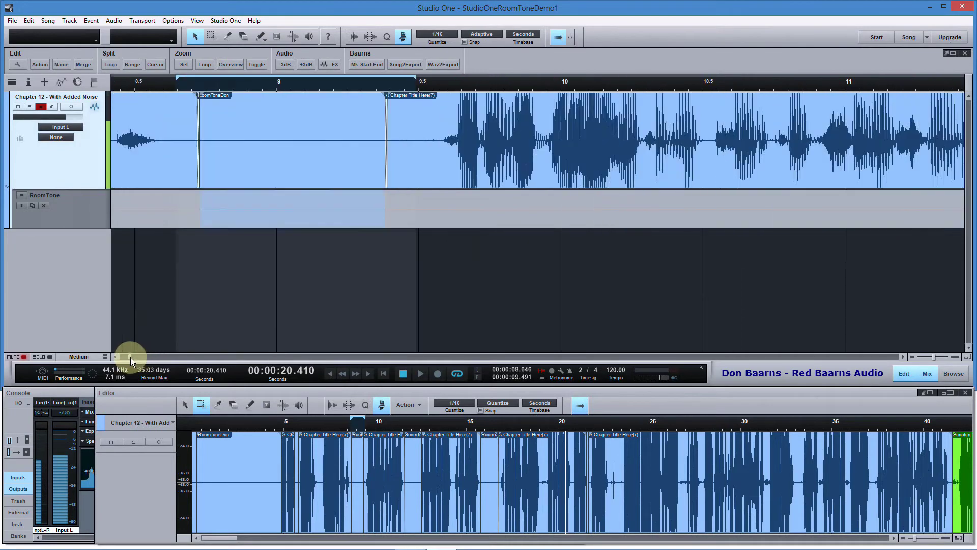
pyautogui.moveTo(320, 80); pyautogui.dragTo(323, 48)
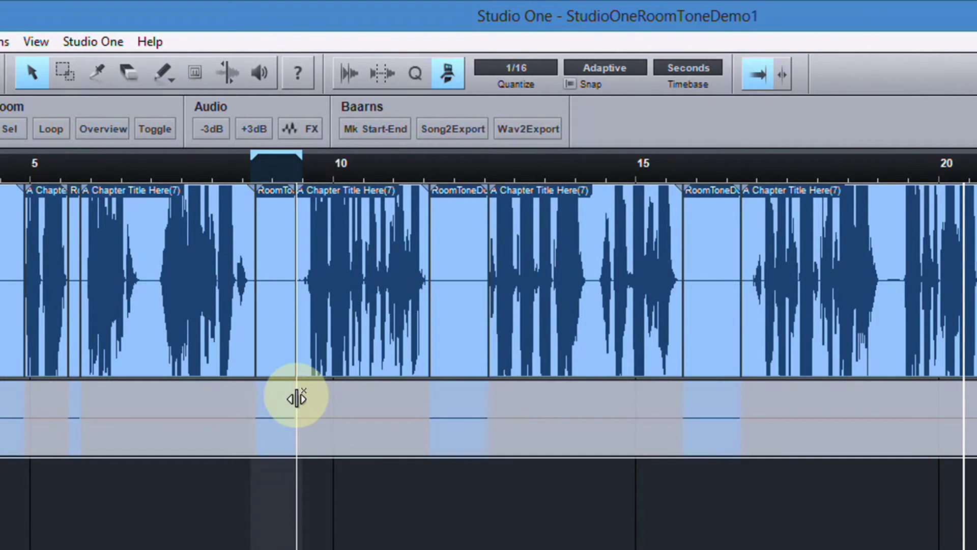
pyautogui.moveTo(296, 398)
pyautogui.mouseDown()
pyautogui.moveTo(290, 407)
pyautogui.moveTo(301, 410)
pyautogui.mouseUp()
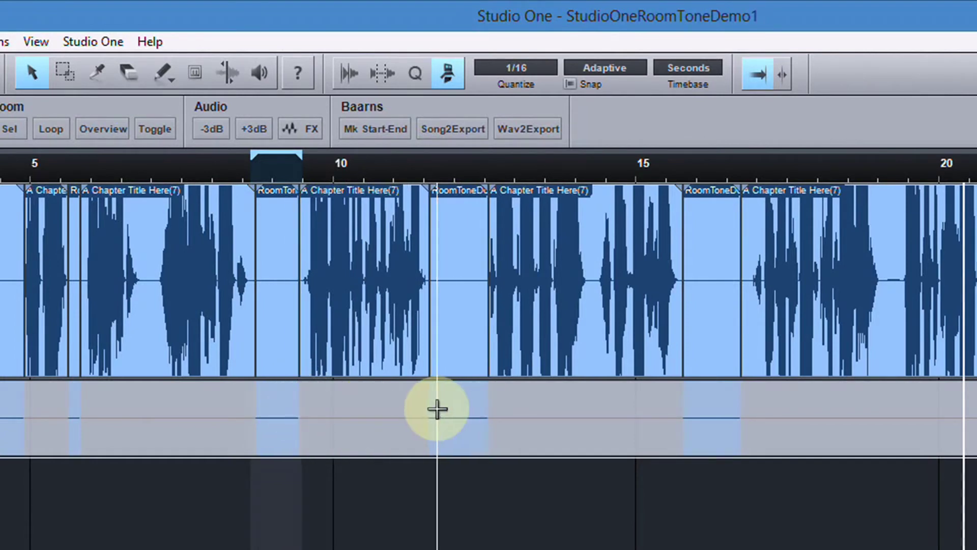
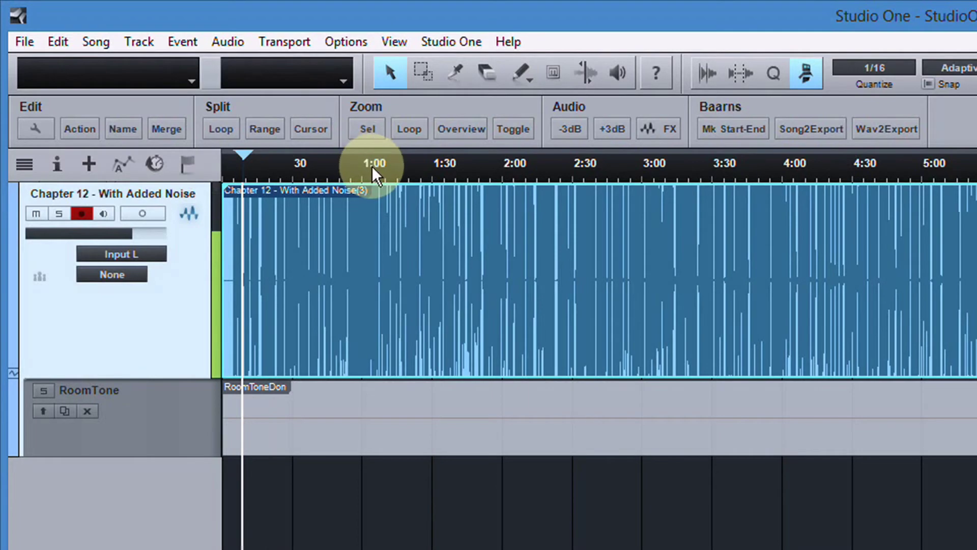
# - Replace the noise in the Chapter 12 narration from about 43.7 to 43.9 seconds with room tone
pyautogui.scroll(6, 386, 228)
pyautogui.click(512, 170)
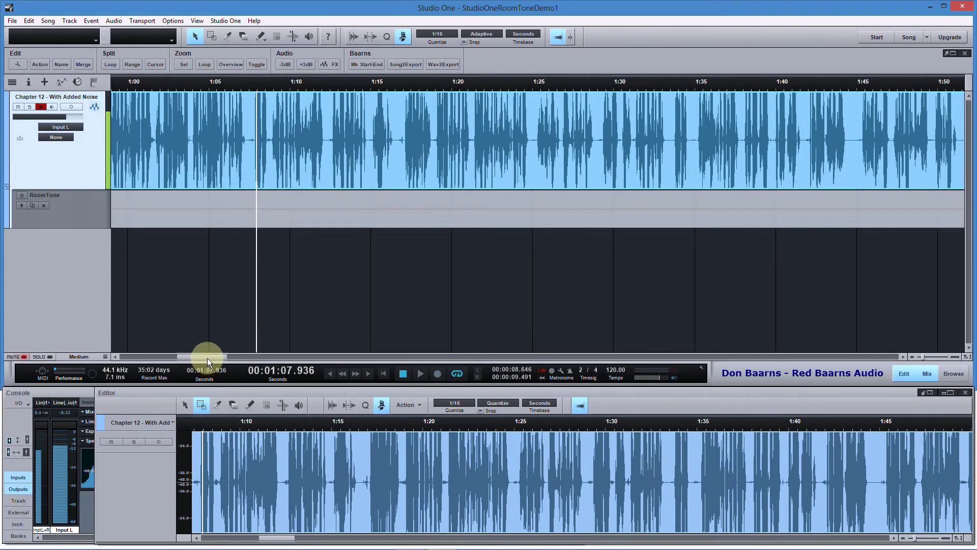
pyautogui.moveTo(207, 358); pyautogui.dragTo(123, 360)
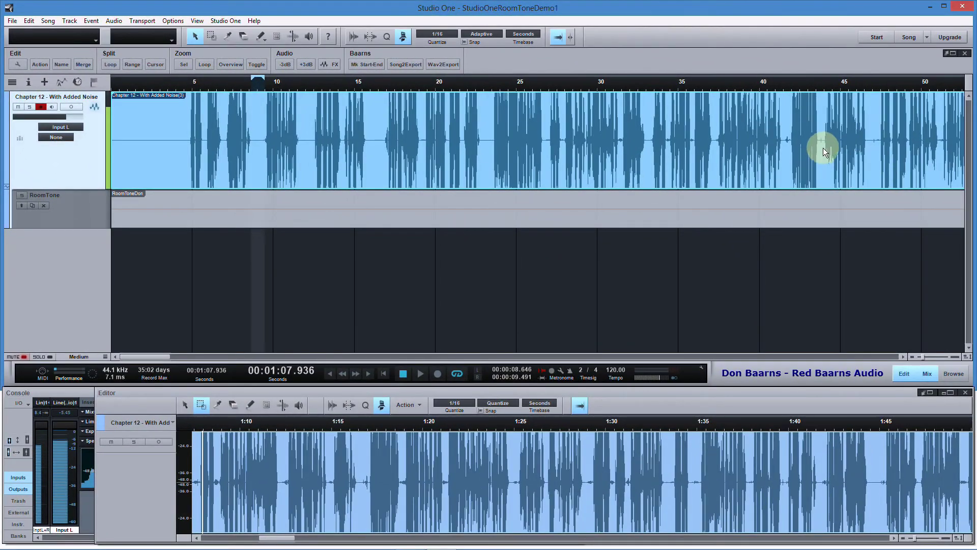
pyautogui.click(822, 197)
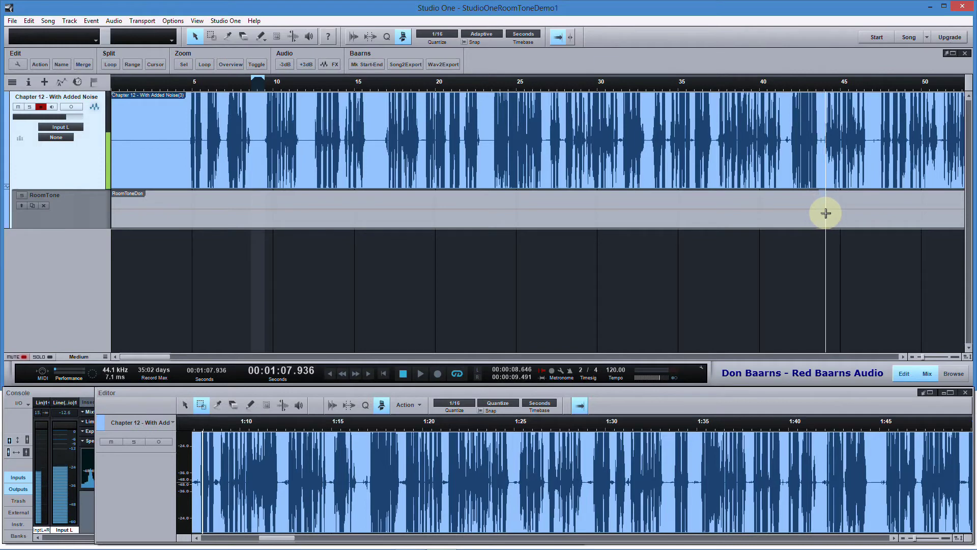
pyautogui.click(822, 216)
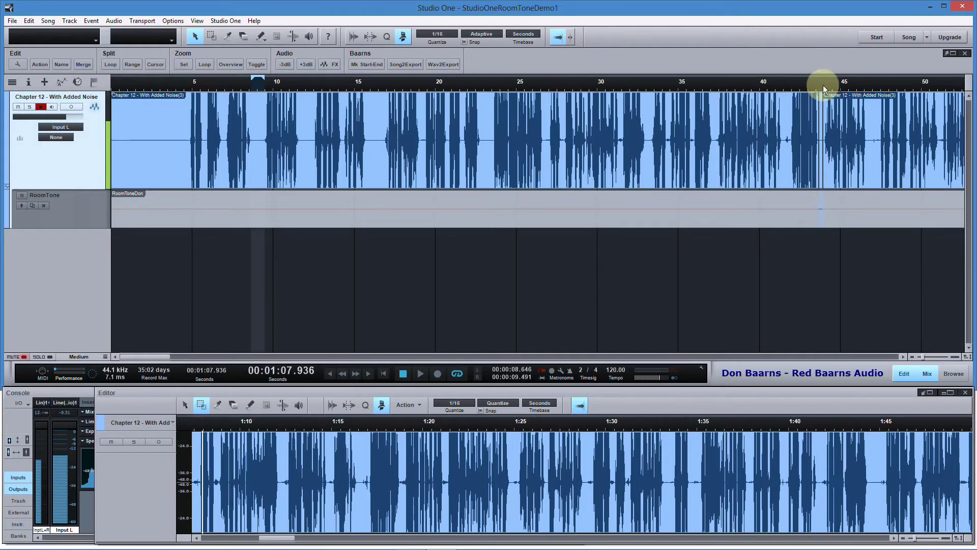
pyautogui.moveTo(824, 89); pyautogui.dragTo(597, 167)
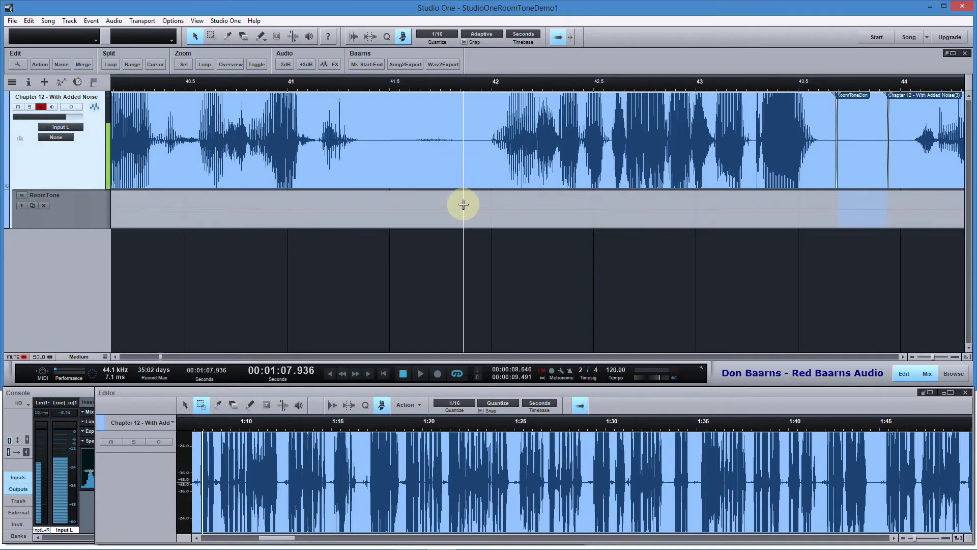
# - Cover the noises near 47.1, 48.2, 51.3 and 50.5 seconds with short stretches of room tone
pyautogui.hscroll(3, 909, 214)
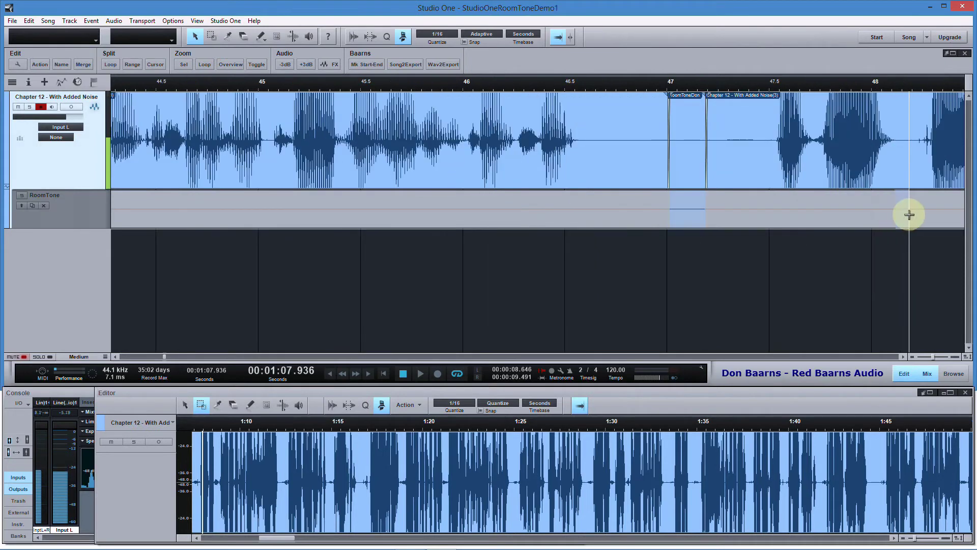
pyautogui.moveTo(909, 214); pyautogui.dragTo(927, 214)
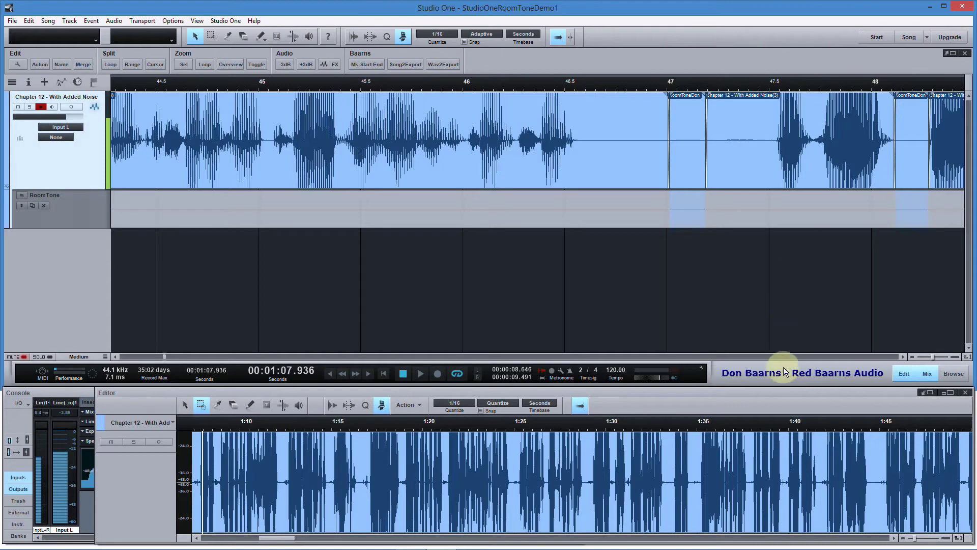
pyautogui.click(809, 357)
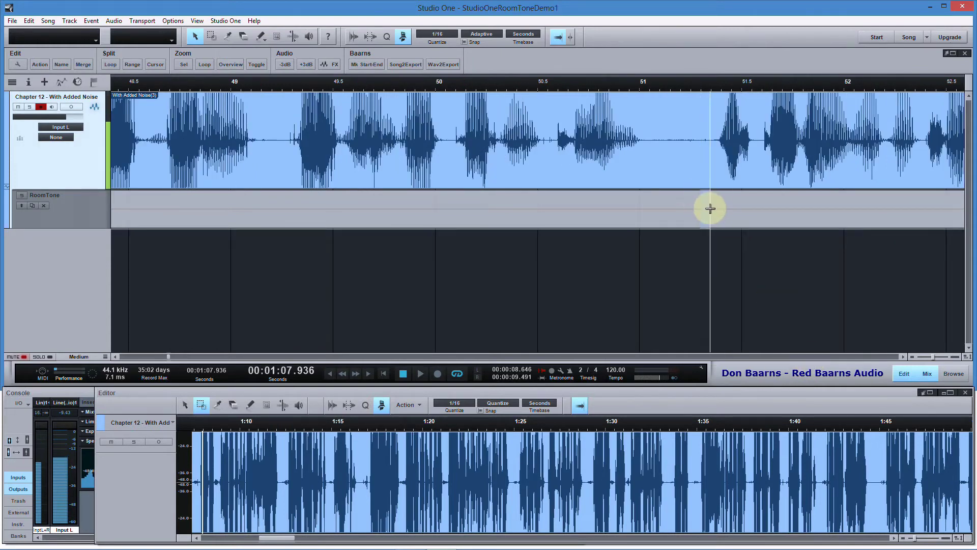
pyautogui.hotkey('ctrl', 'v')
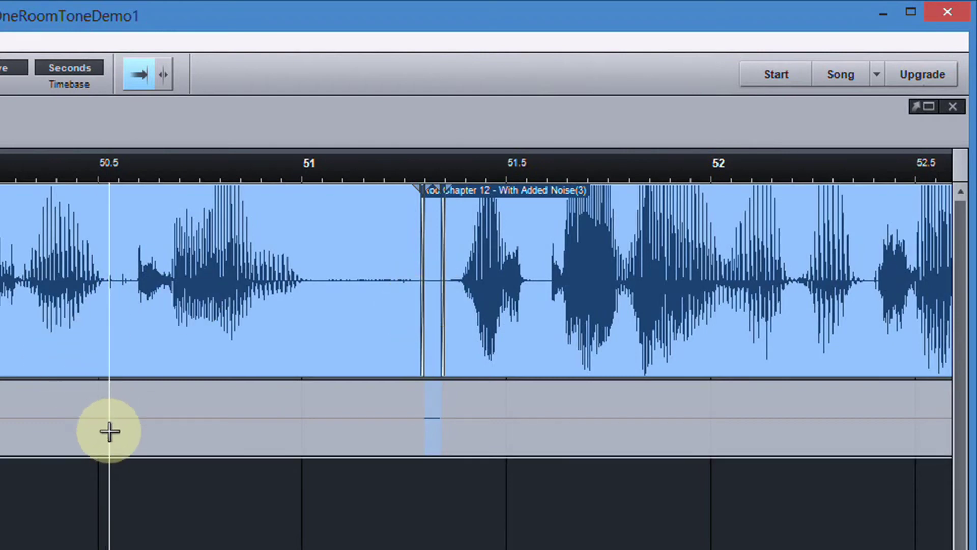
pyautogui.moveTo(107, 438); pyautogui.dragTo(132, 444)
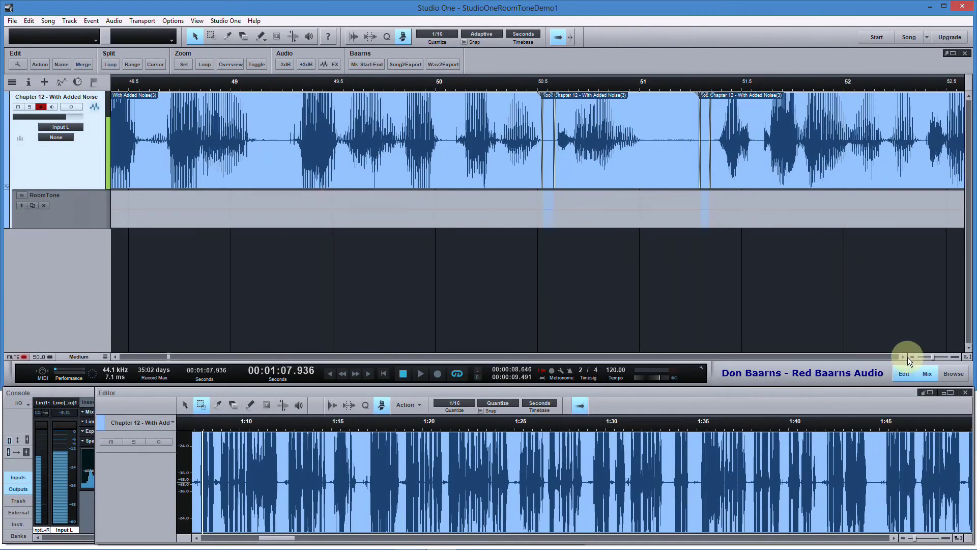
pyautogui.click(876, 357)
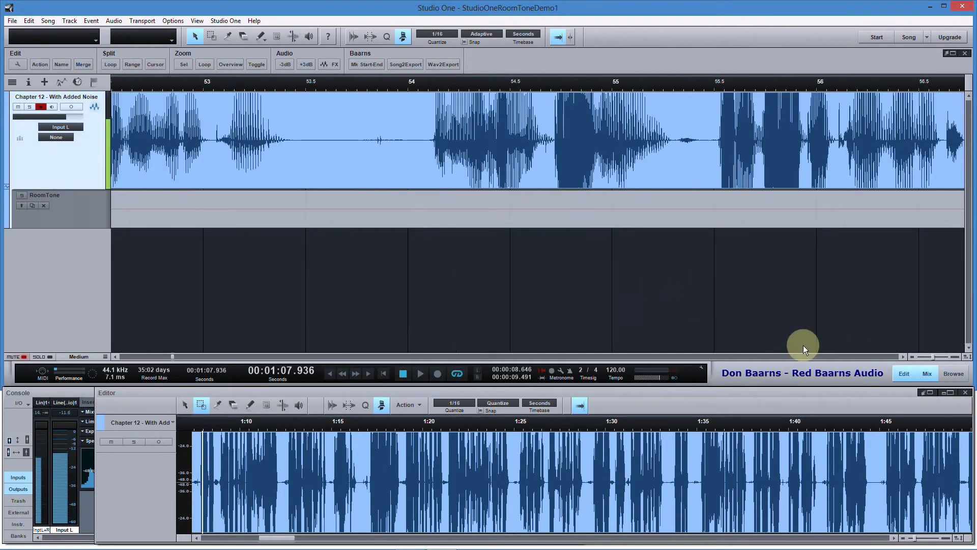
pyautogui.click(841, 357)
pyautogui.click(842, 357)
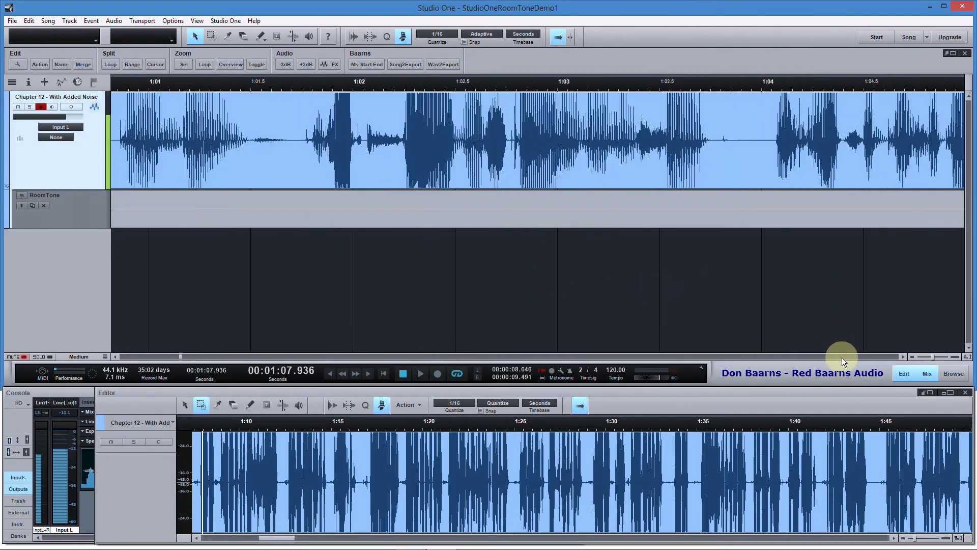
pyautogui.click(841, 357)
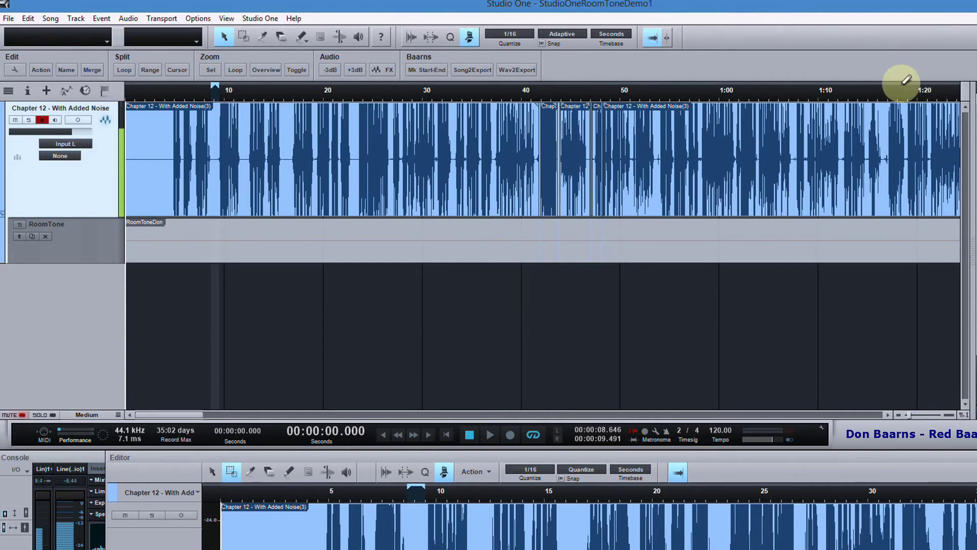
# - Open the browser to view the RT folder holding RoomToneDon.wav, switch to the general file locations and collapse Volumes
pyautogui.press('F5')
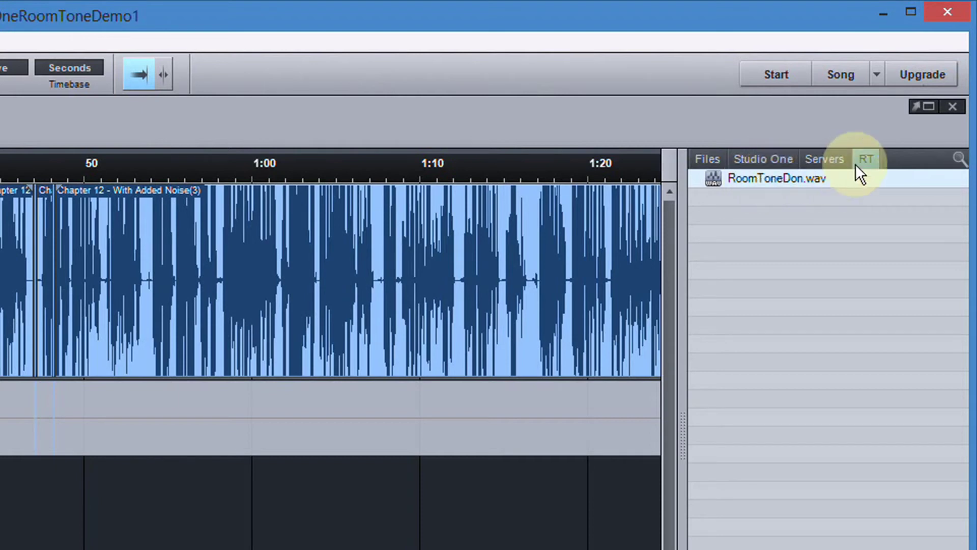
pyautogui.click(715, 158)
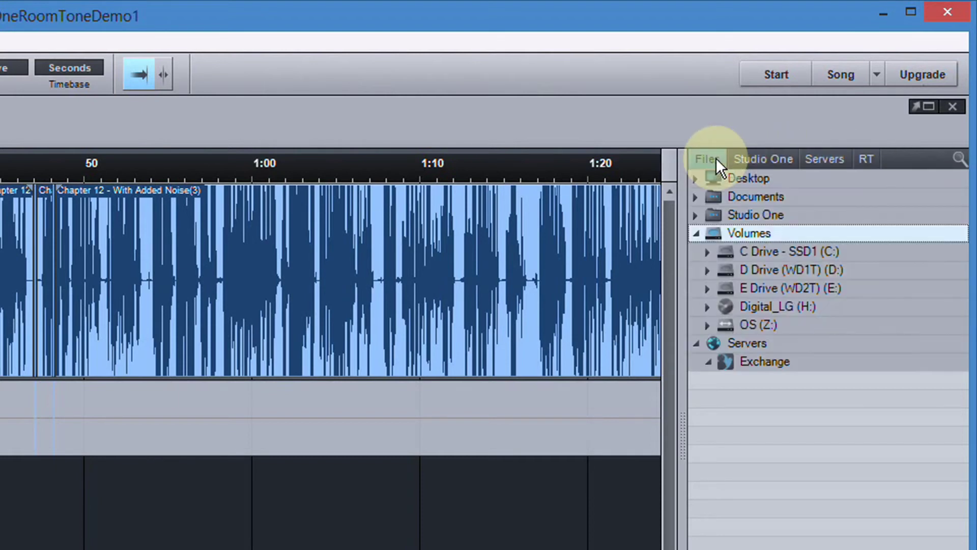
pyautogui.click(696, 233)
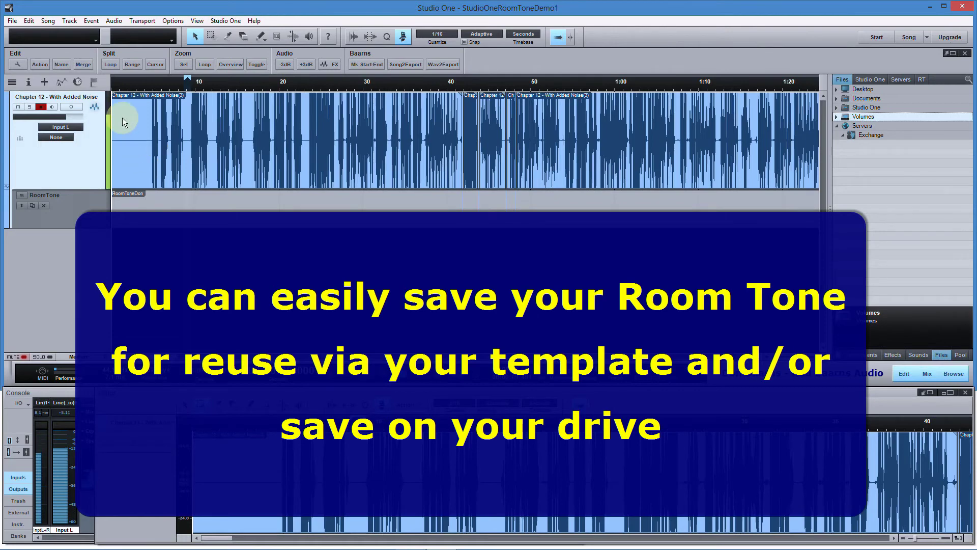
# - Select and copy the silent stretch from about 0.3 to 3.1 seconds at the start of the Chapter 12 narration
pyautogui.click(128, 132)
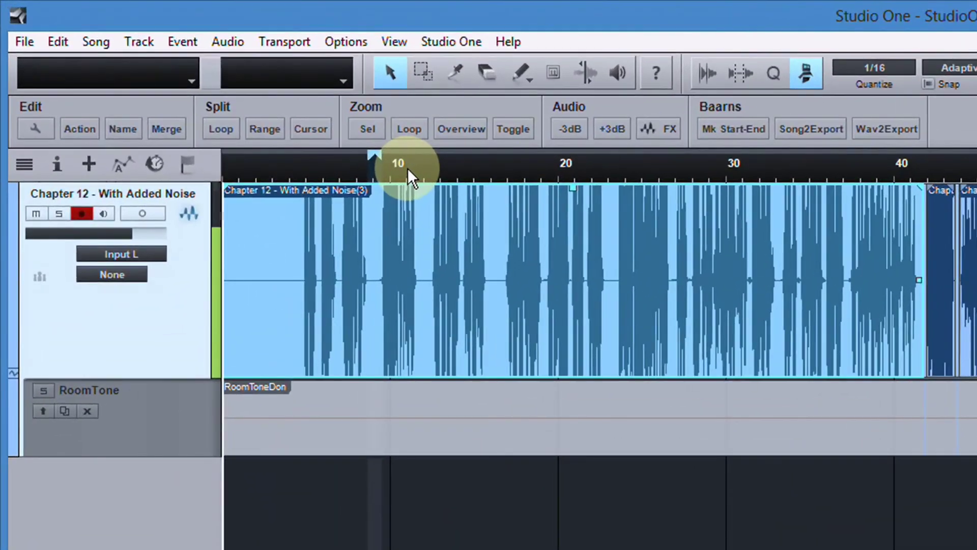
pyautogui.moveTo(203, 84); pyautogui.dragTo(204, 112)
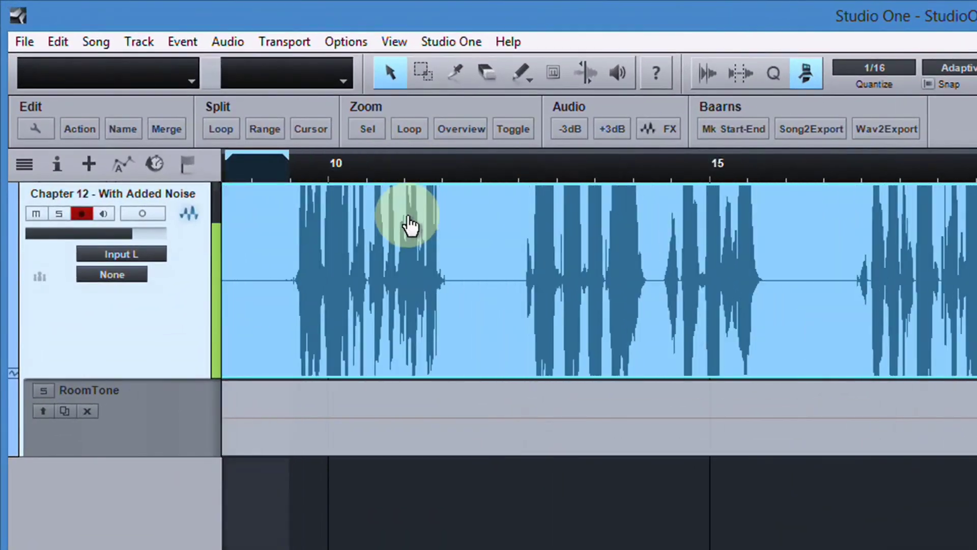
pyautogui.moveTo(409, 221); pyautogui.dragTo(408, 240)
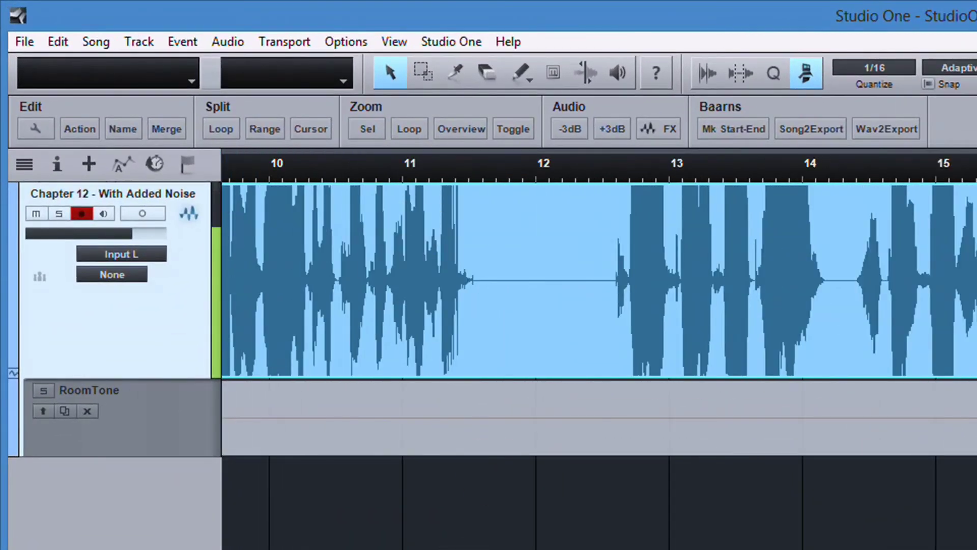
pyautogui.hscroll(-10, 344, 443)
pyautogui.click(345, 443)
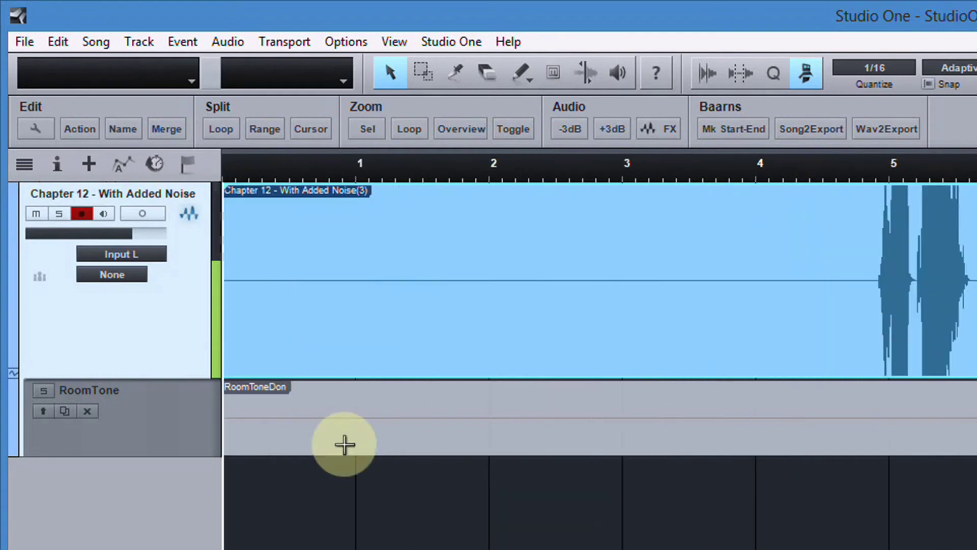
pyautogui.click(312, 273)
pyautogui.moveTo(267, 269); pyautogui.dragTo(643, 320)
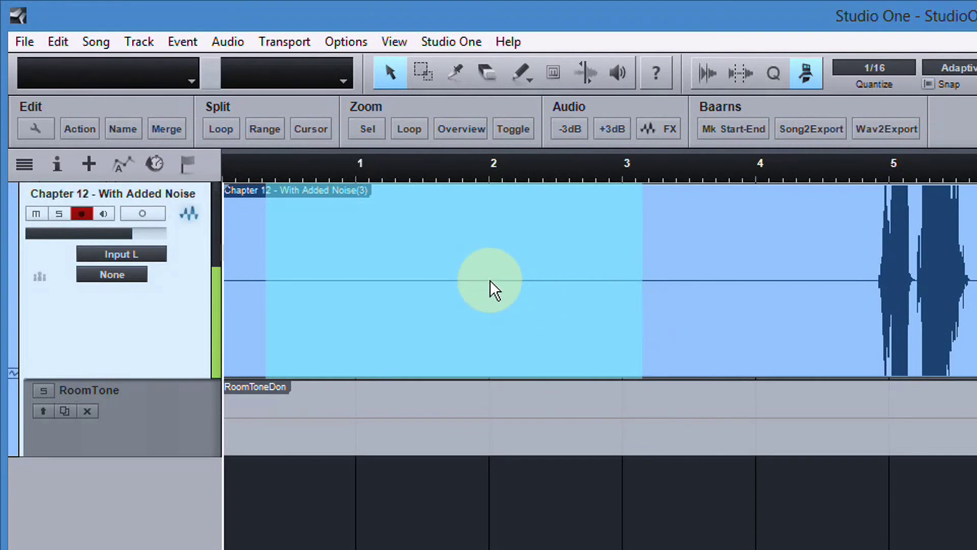
# - Add an audio track below the narration and paste the copied room tone at its start
pyautogui.rightClick(84, 489)
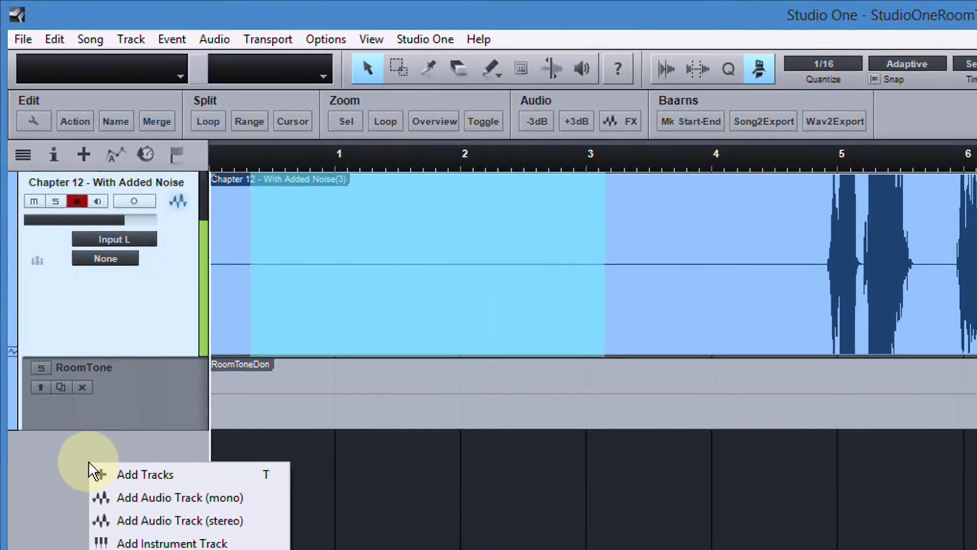
pyautogui.click(150, 530)
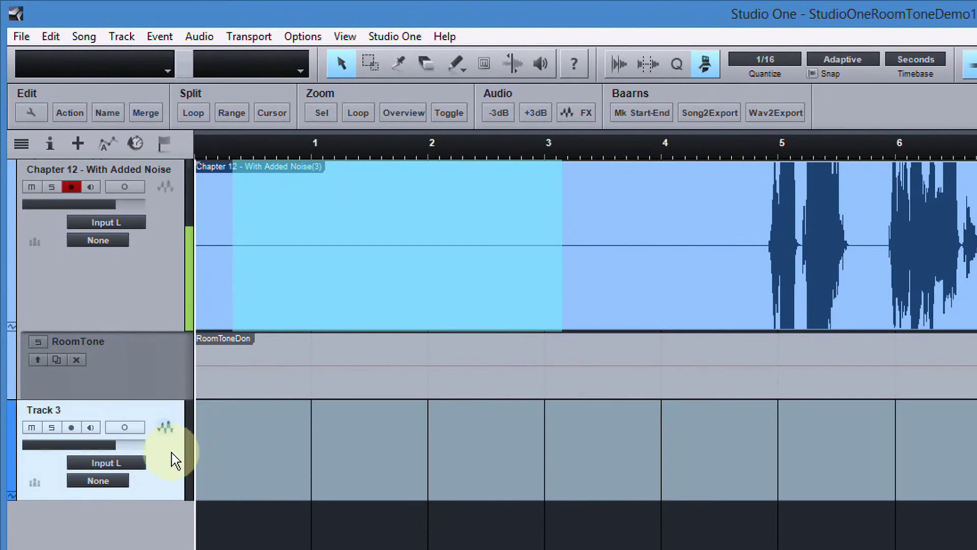
pyautogui.hotkey('ctrl', 'v')
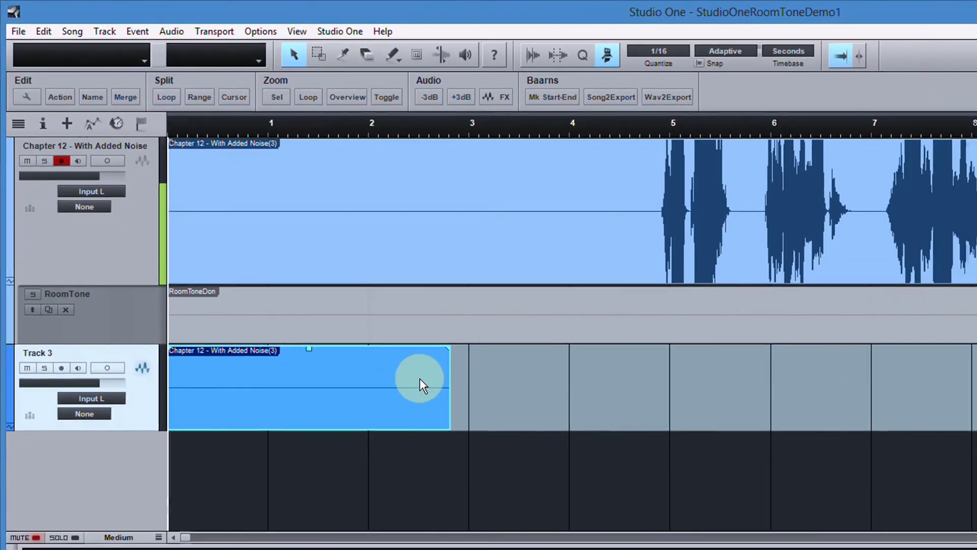
# - Duplicate the pasted room tone event end to end on Track 3 until it reaches about 1:02
pyautogui.press('d')
pyautogui.press('d')
pyautogui.press('d')
pyautogui.press('d')
pyautogui.moveTo(455, 108); pyautogui.dragTo(458, 50)
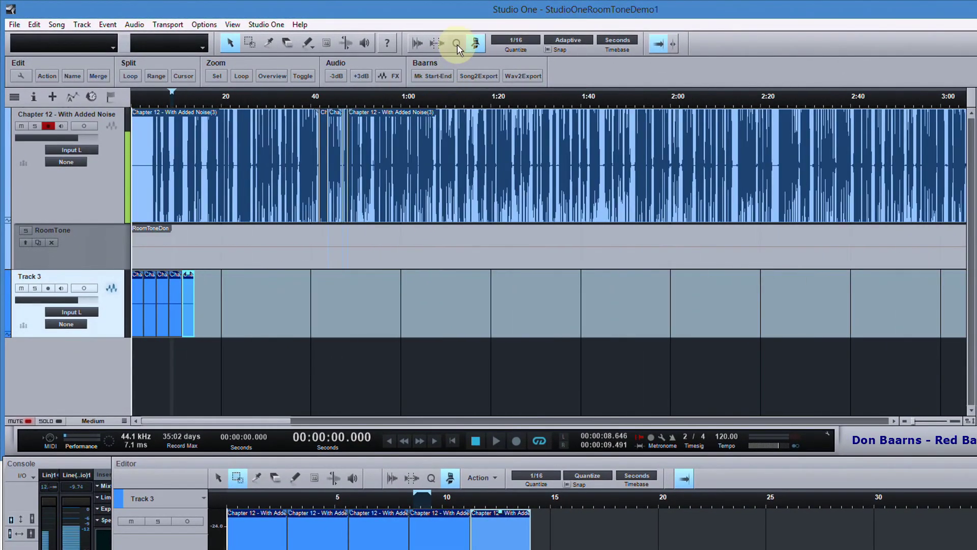
pyautogui.press('d')
pyautogui.press('d')
pyautogui.press('d')
pyautogui.press('d')
pyautogui.press('d')
pyautogui.press('d')
pyautogui.press('d')
pyautogui.press('d')
pyautogui.press('d')
pyautogui.press('d')
pyautogui.press('d')
pyautogui.press('d')
pyautogui.press('d')
pyautogui.press('d')
pyautogui.press('d')
pyautogui.press('d')
pyautogui.press('d')
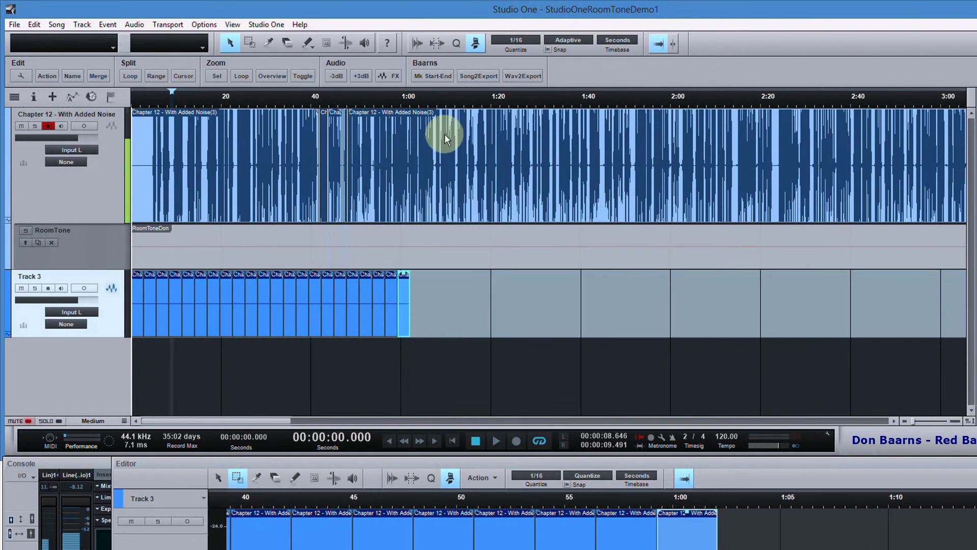
# - Duplicate the whole series of room tone events on Track 3 until it runs past the narration to about 12:27
pyautogui.moveTo(418, 304); pyautogui.dragTo(84, 306)
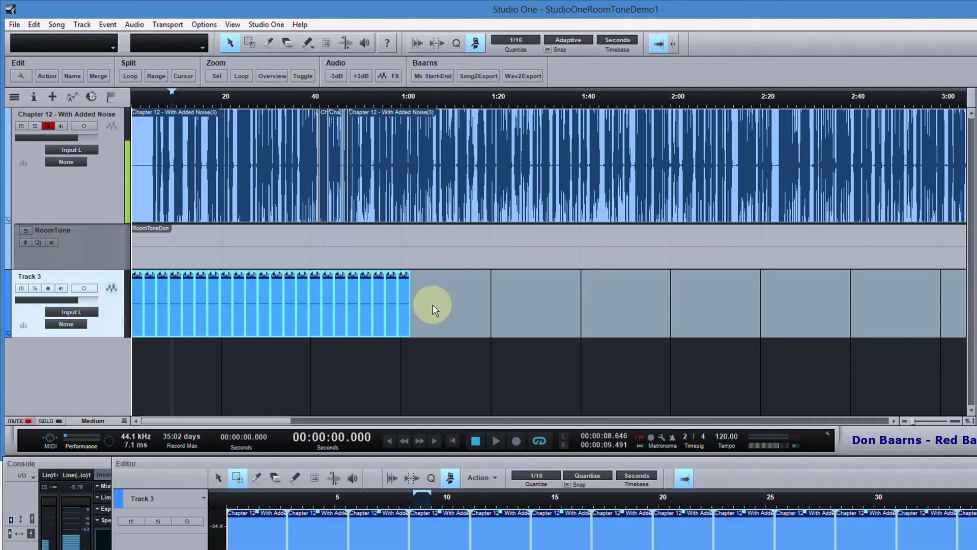
pyautogui.press('d')
pyautogui.press('d')
pyautogui.press('d')
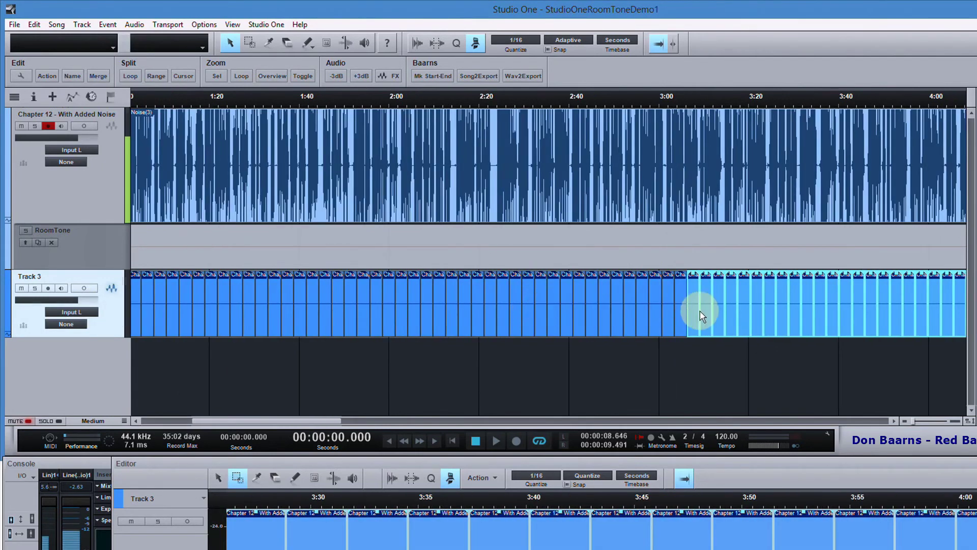
pyautogui.moveTo(728, 96); pyautogui.dragTo(726, 39)
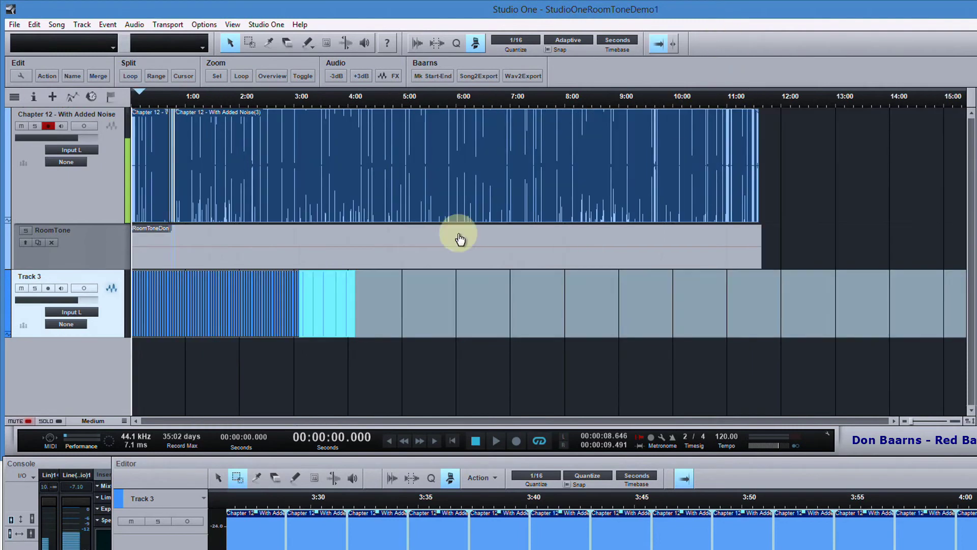
pyautogui.click(370, 300)
pyautogui.click(123, 302)
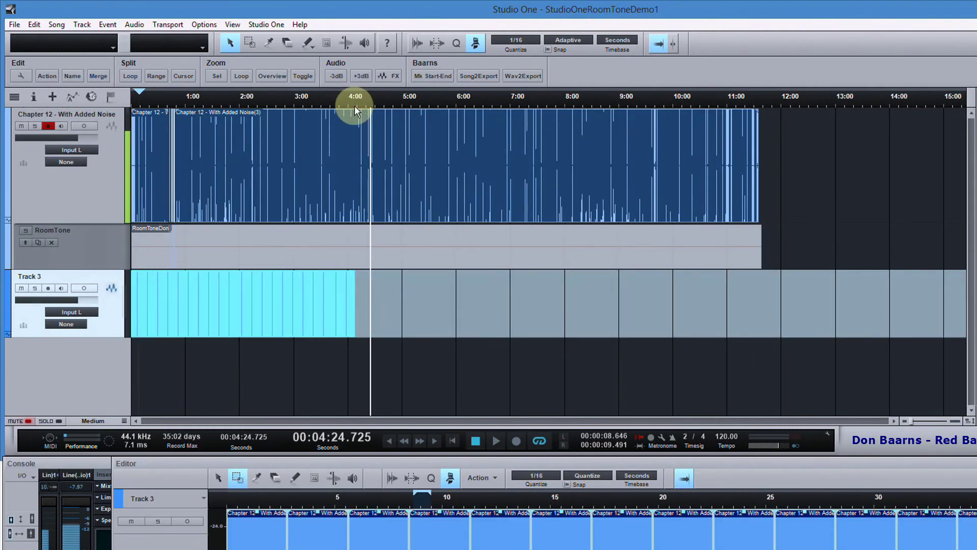
pyautogui.press('d')
pyautogui.press('d')
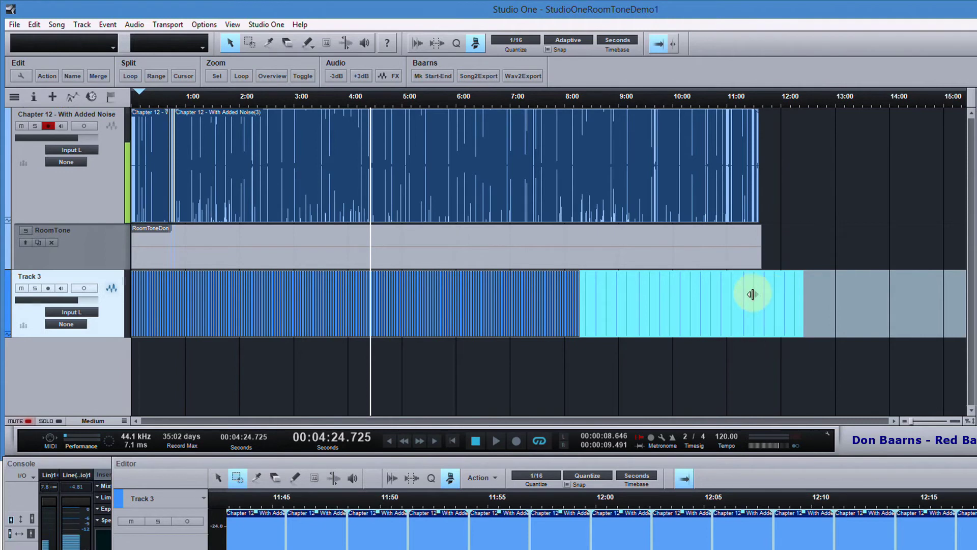
# - Merge all the room tone events on Track 3 into one continuous event
pyautogui.click(807, 320)
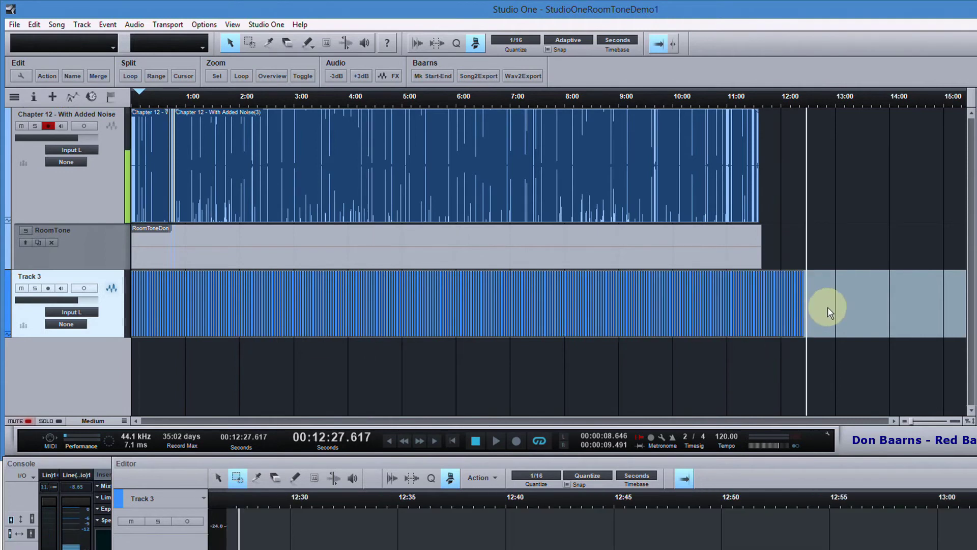
pyautogui.moveTo(830, 305); pyautogui.dragTo(2, 302)
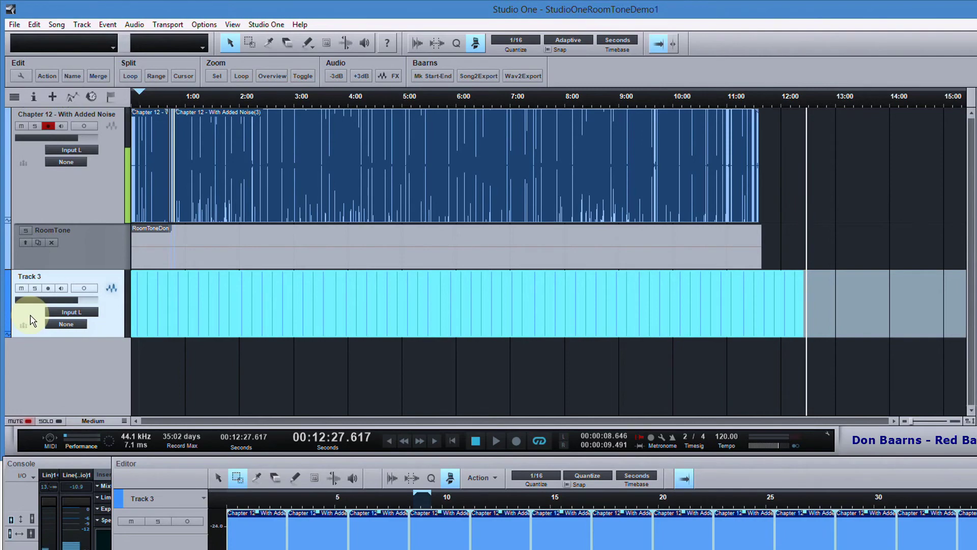
pyautogui.hotkey('ctrl', 'b')
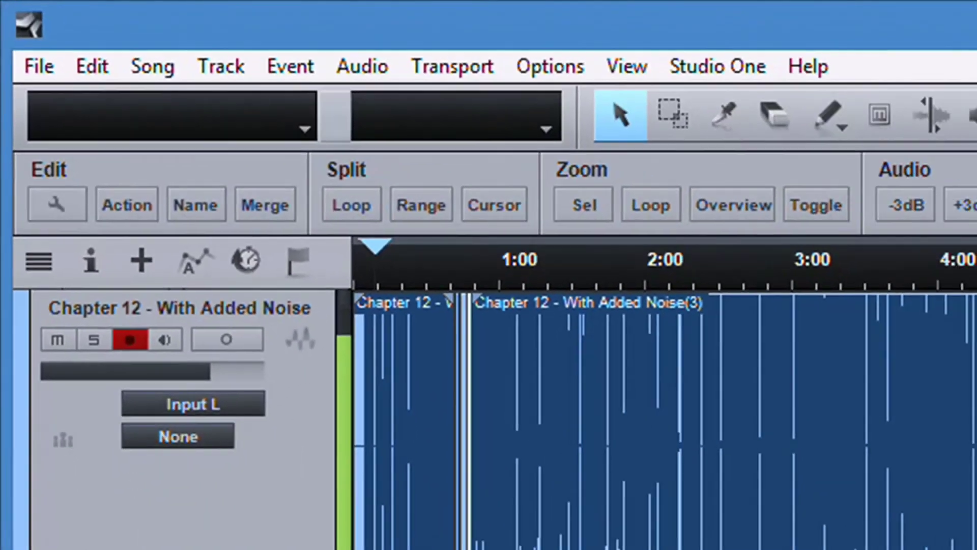
pyautogui.press('e')
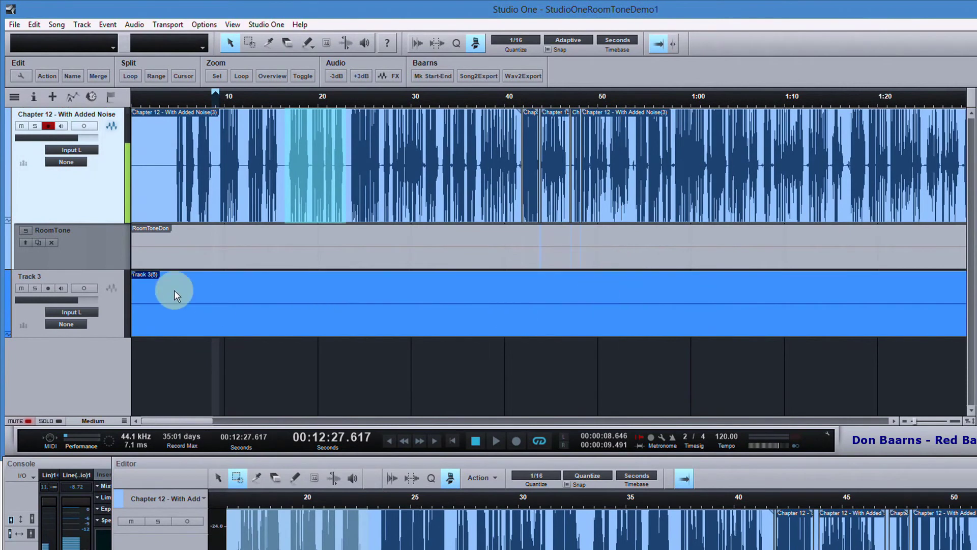
# - Add a layer to the Chapter 12 narration track and make Layer 1 with the narration active again
pyautogui.rightClick(95, 200)
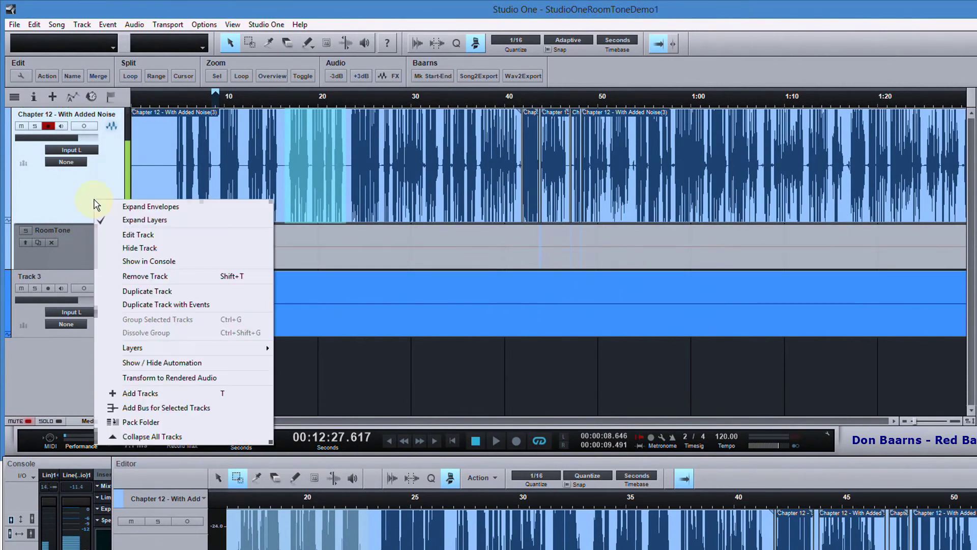
pyautogui.moveTo(144, 348)
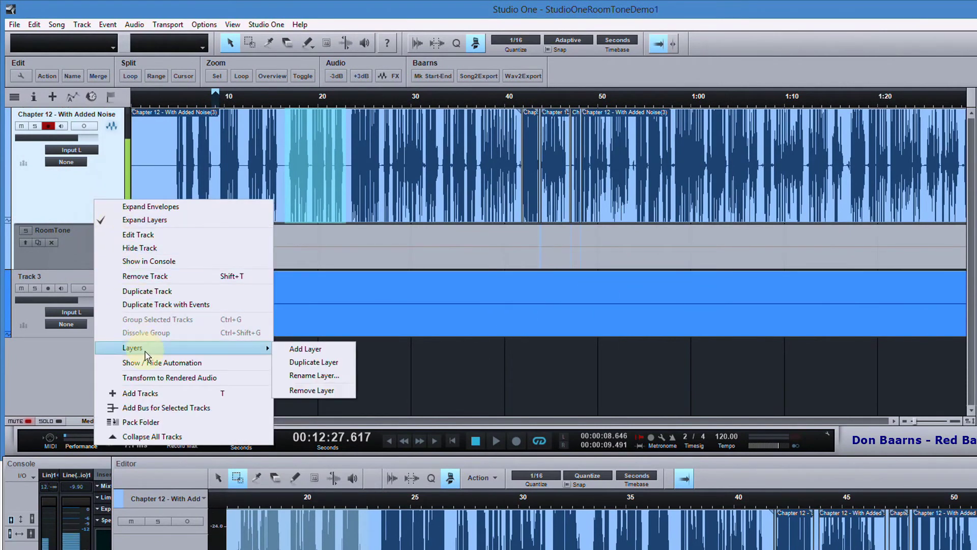
pyautogui.click(307, 350)
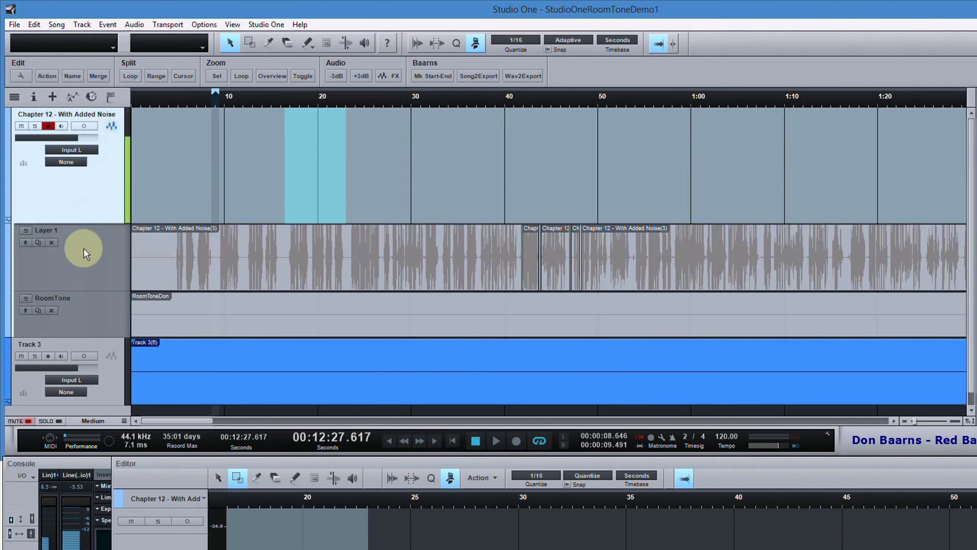
pyautogui.click(26, 243)
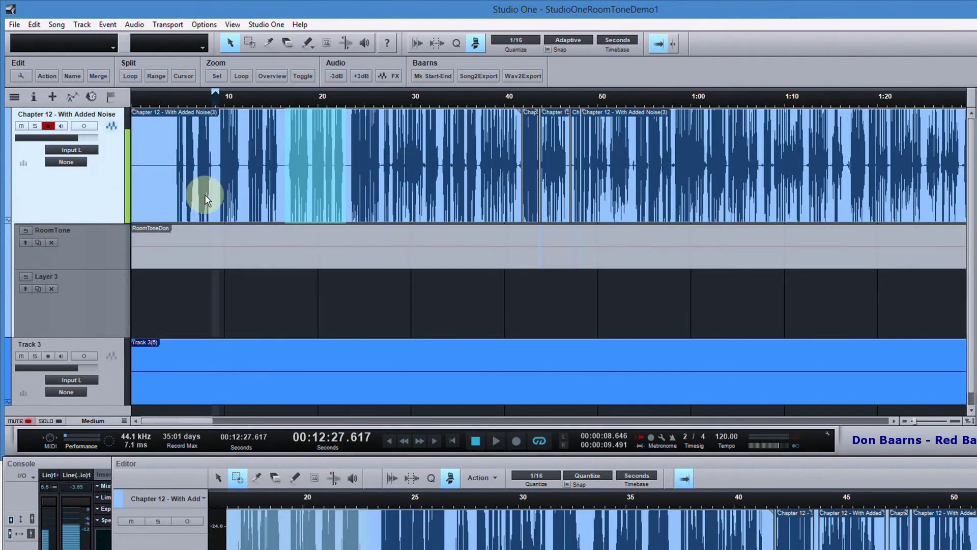
pyautogui.click(109, 304)
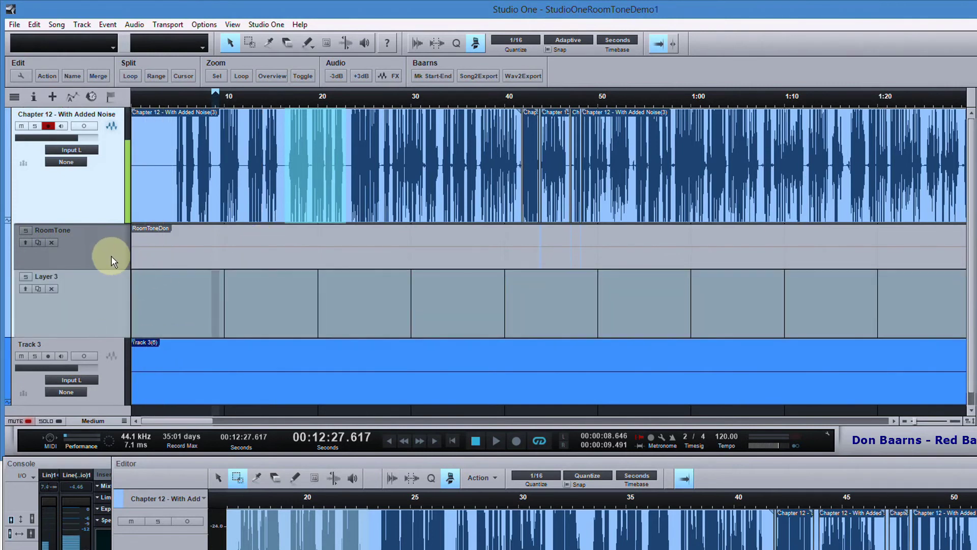
# - Hide the RoomTone layer and move the merged room tone event from Track 3 into the empty Layer 3
pyautogui.rightClick(83, 248)
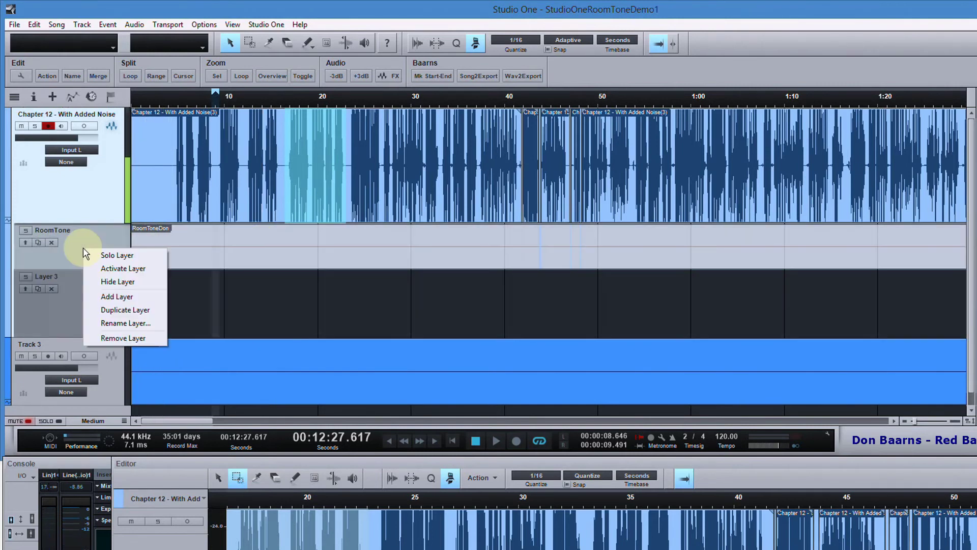
pyautogui.click(114, 282)
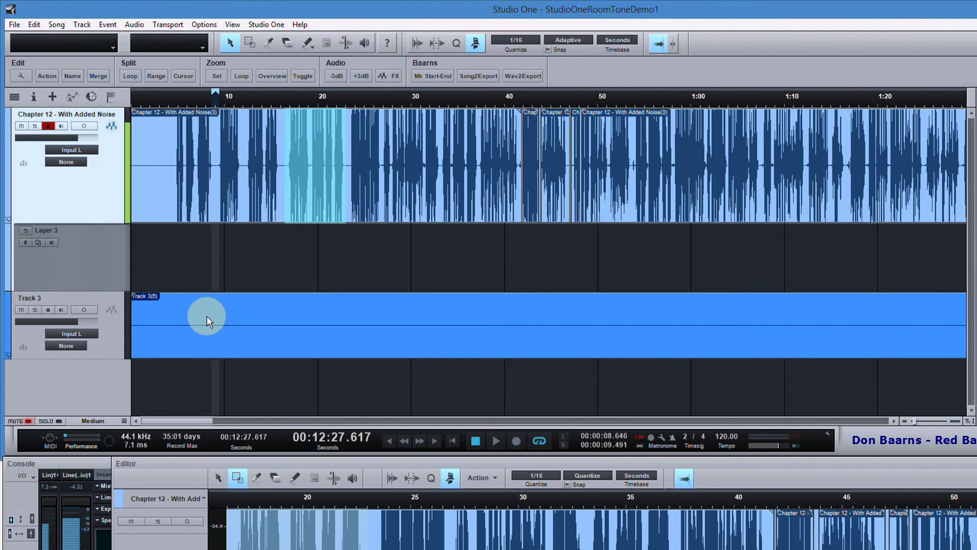
pyautogui.moveTo(207, 315); pyautogui.dragTo(212, 271)
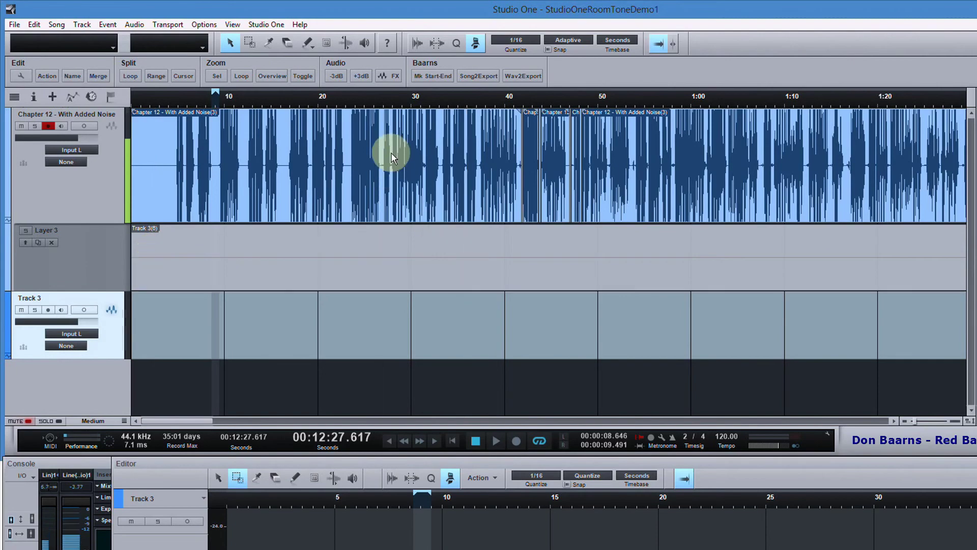
pyautogui.moveTo(403, 102); pyautogui.dragTo(418, 200)
pyautogui.click(428, 72)
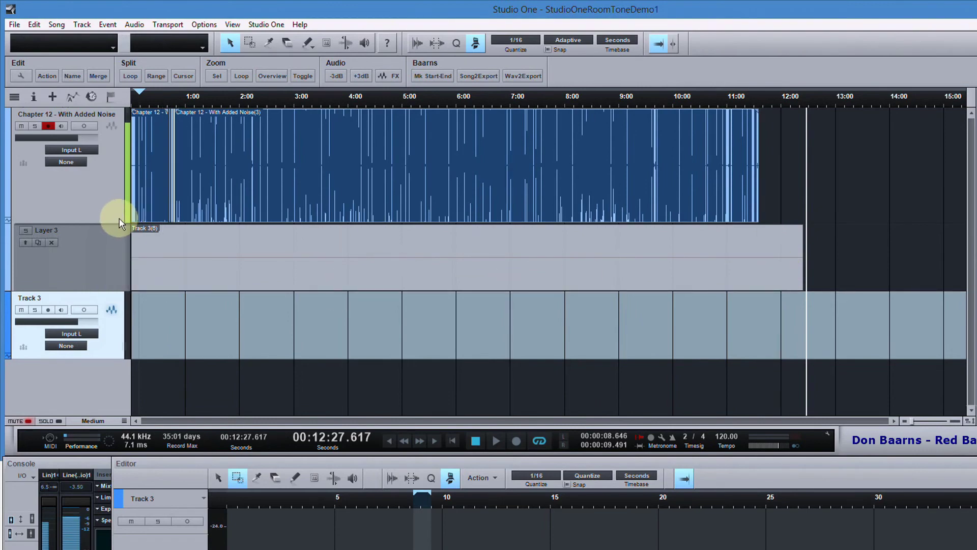
pyautogui.moveTo(153, 101); pyautogui.dragTo(170, 163)
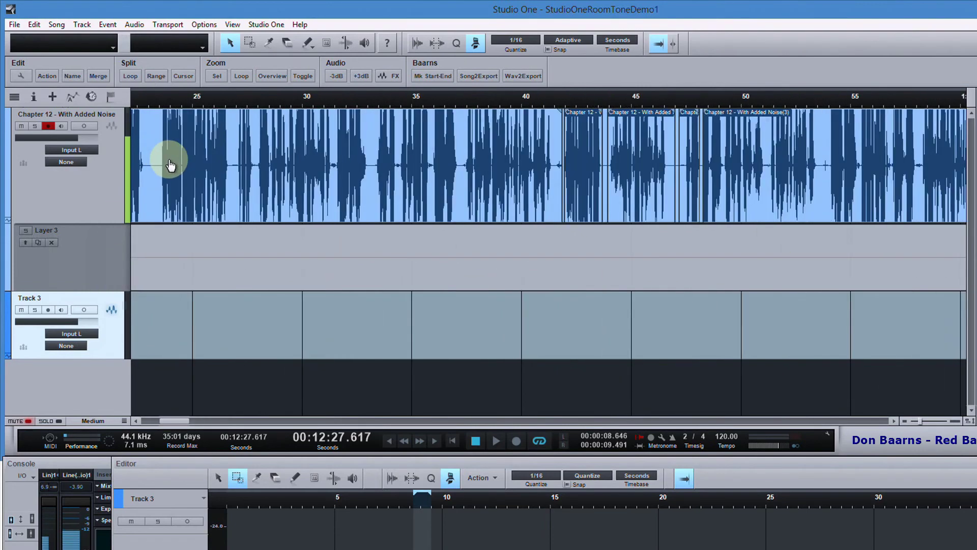
pyautogui.press('Home')
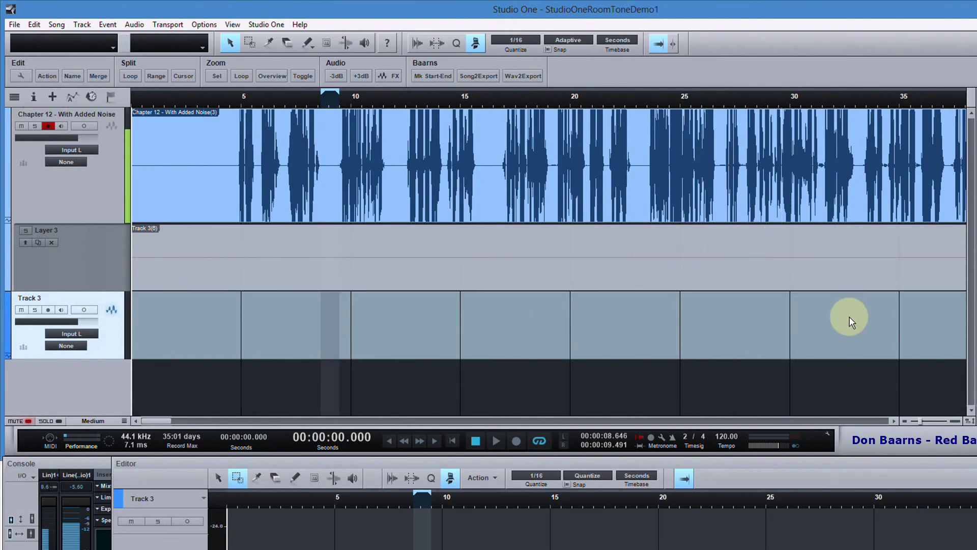
# - Merge the separate Chapter 12 narration events into one continuous event
pyautogui.press('z')
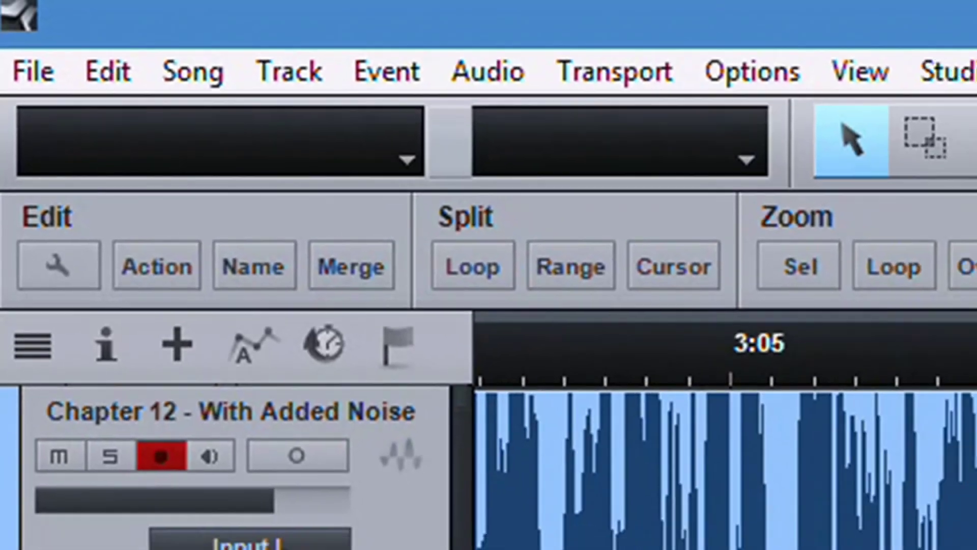
pyautogui.click(161, 146)
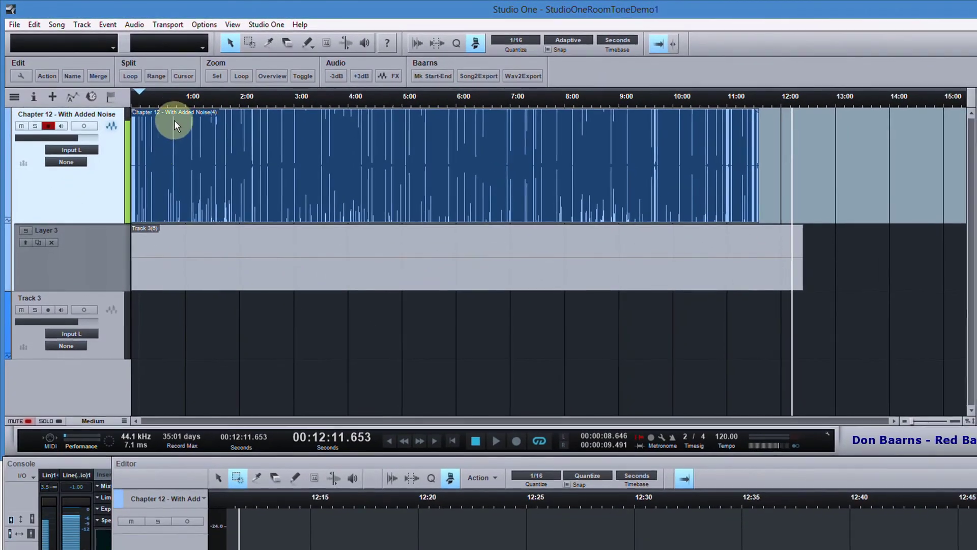
pyautogui.moveTo(176, 100); pyautogui.dragTo(175, 171)
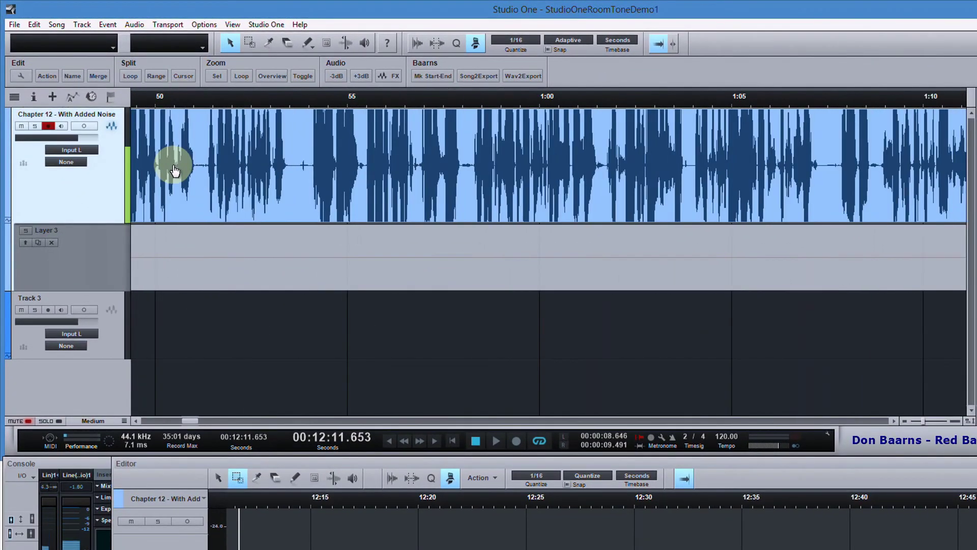
# - Open the RT folder in the file browser to view the saved RoomToneDon.wav
pyautogui.moveTo(294, 247); pyautogui.dragTo(309, 252)
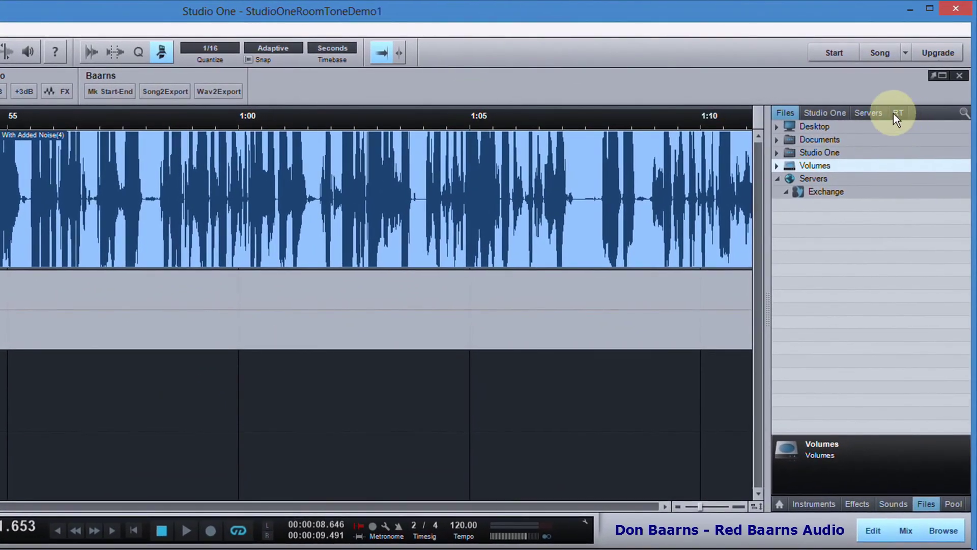
pyautogui.click(896, 115)
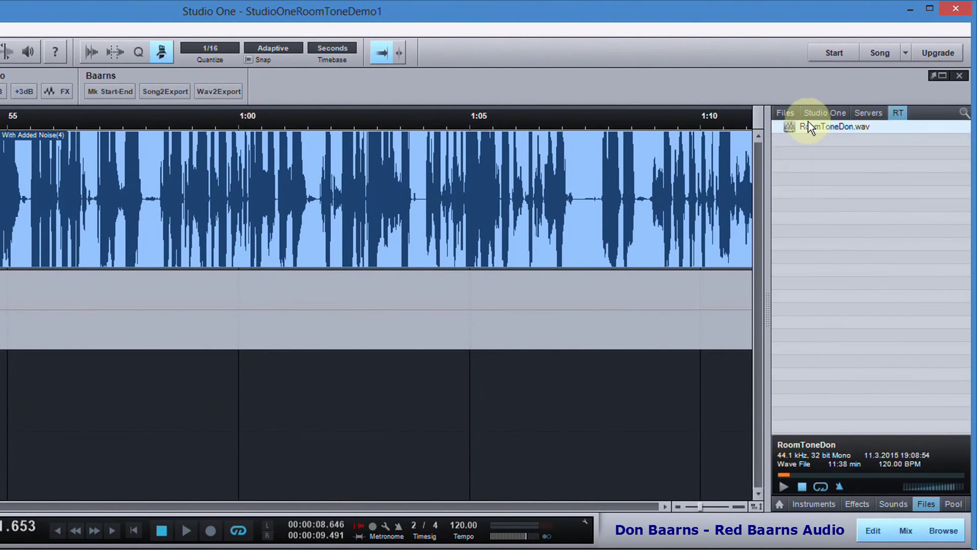